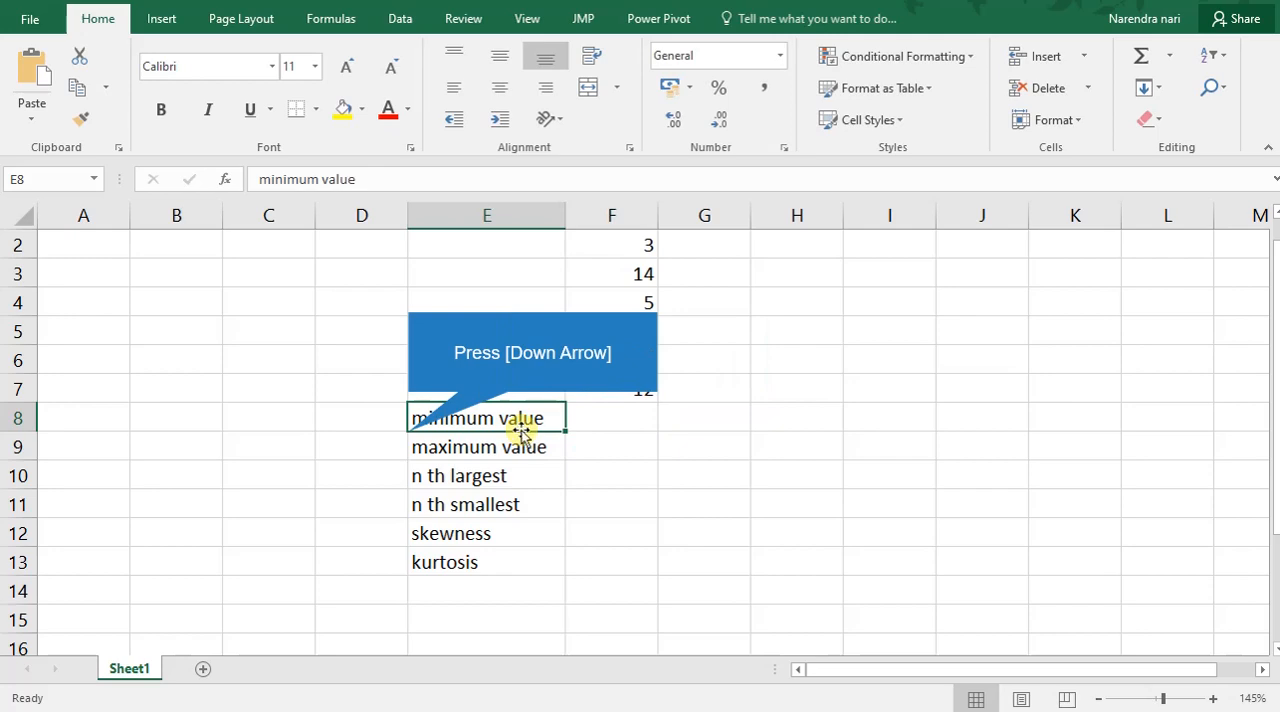
Calculate the kurtosis of the data in F13 with the formula =kurt(F2:F7).
key(Down)
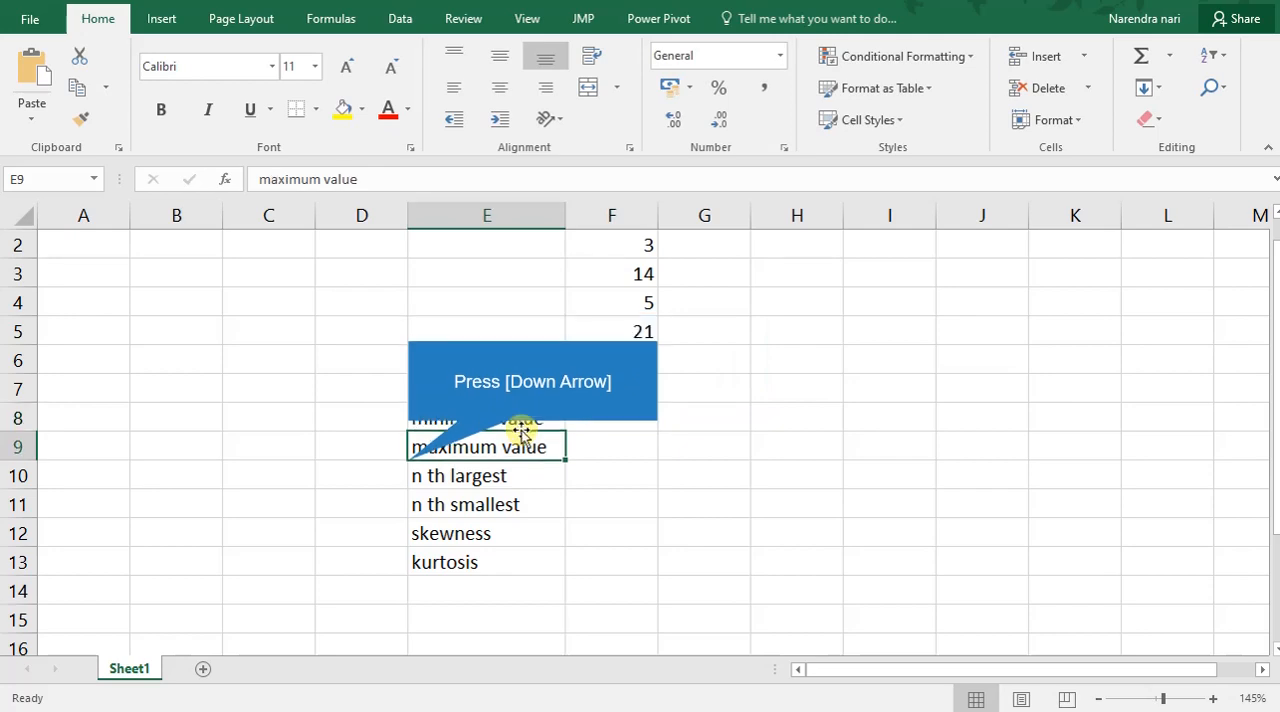
key(Down)
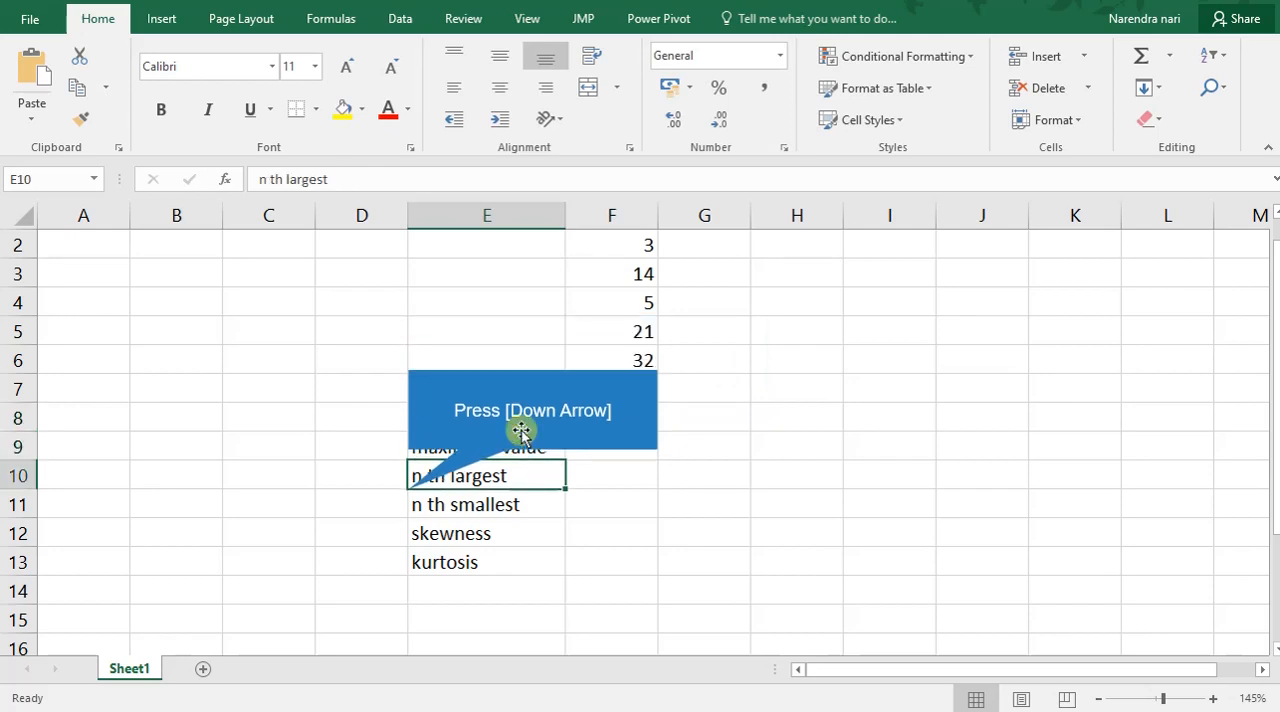
key(Down)
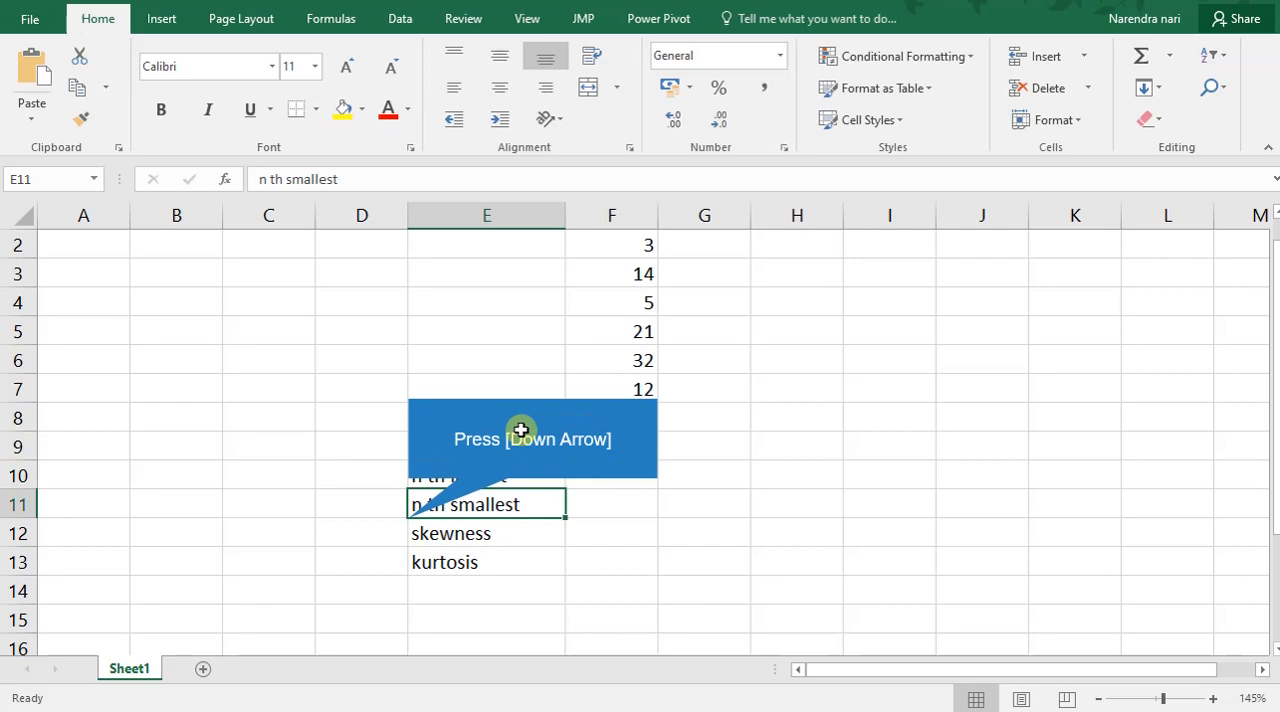
key(Down)
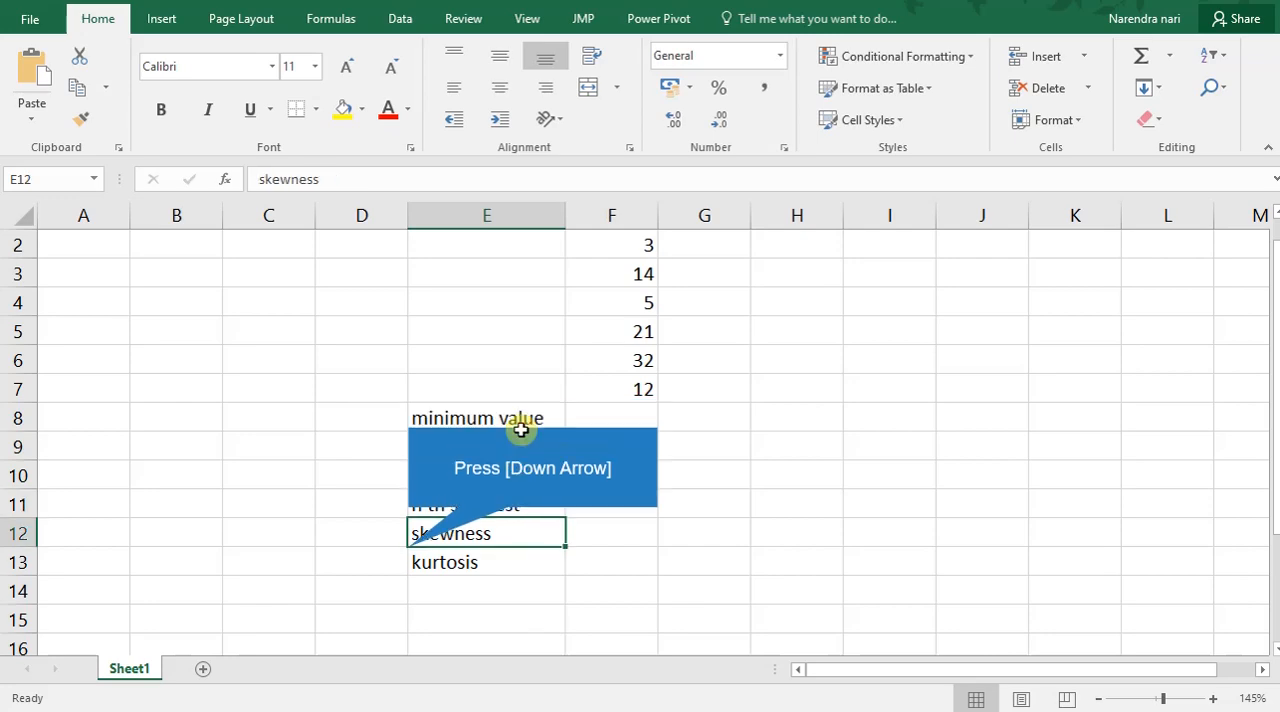
key(Down)
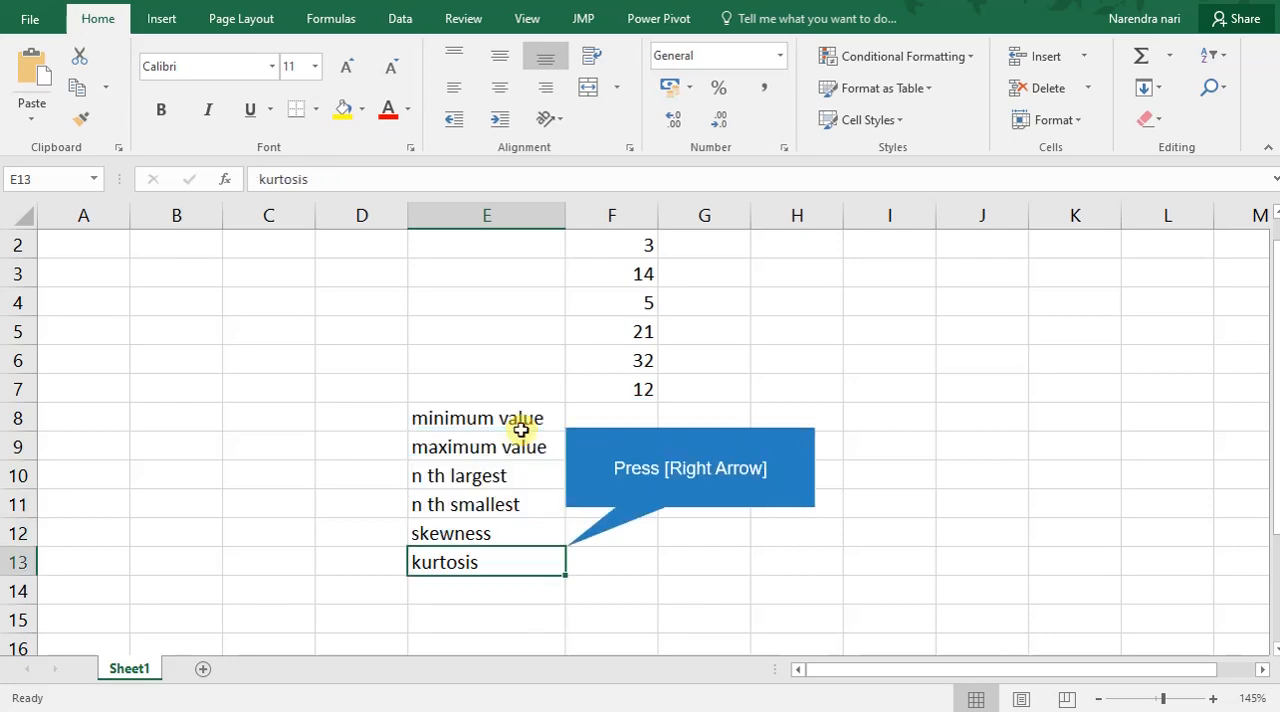
key(Right)
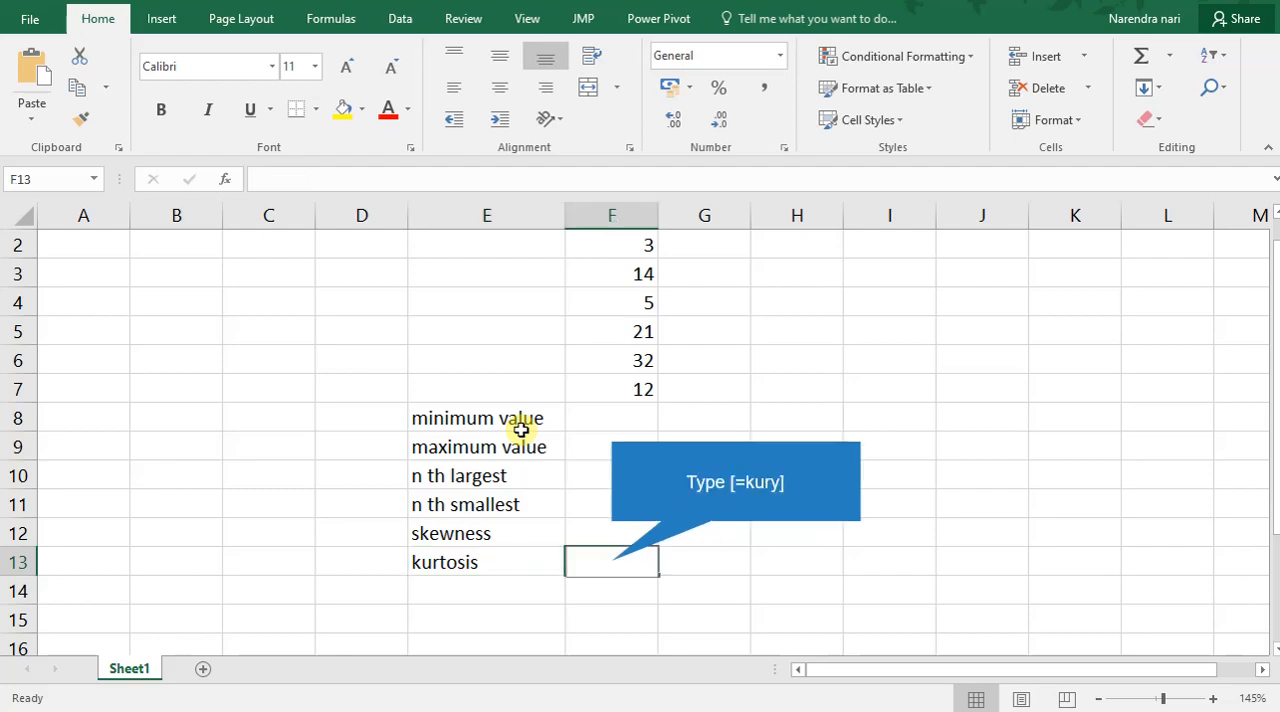
text(=kury)
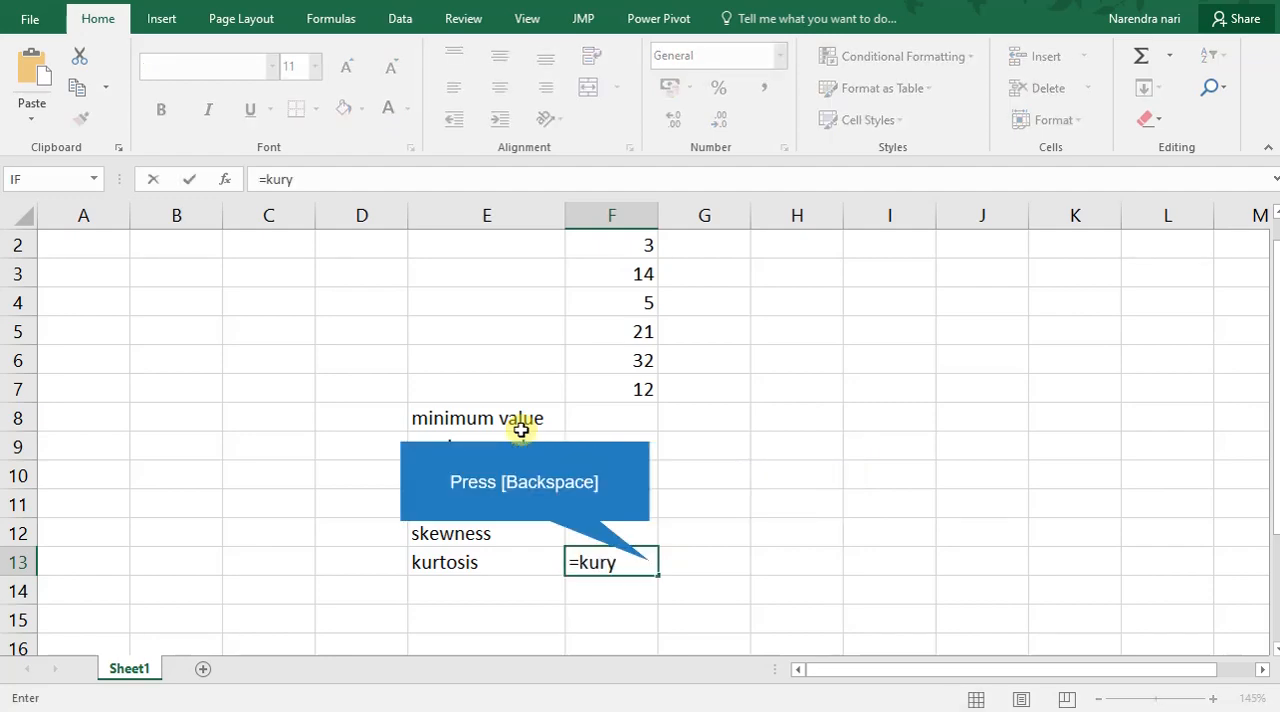
key(BackSpace)
text(t)
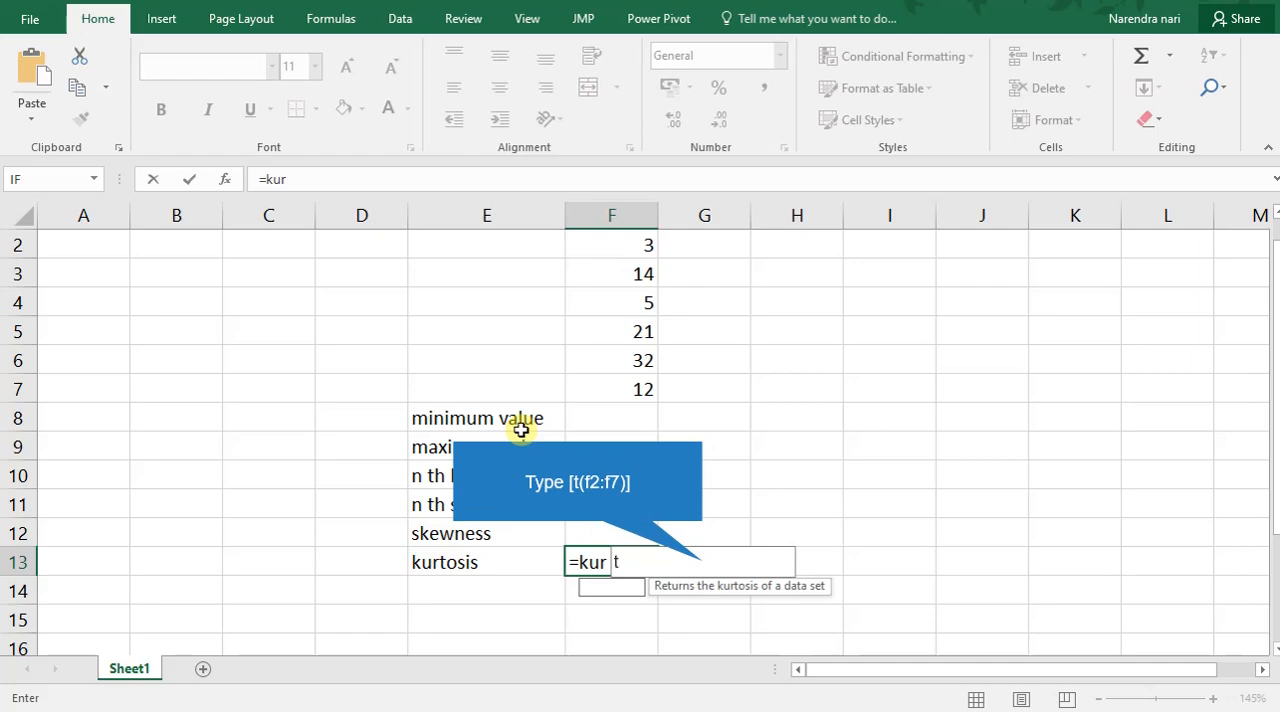
text((f2:f7))
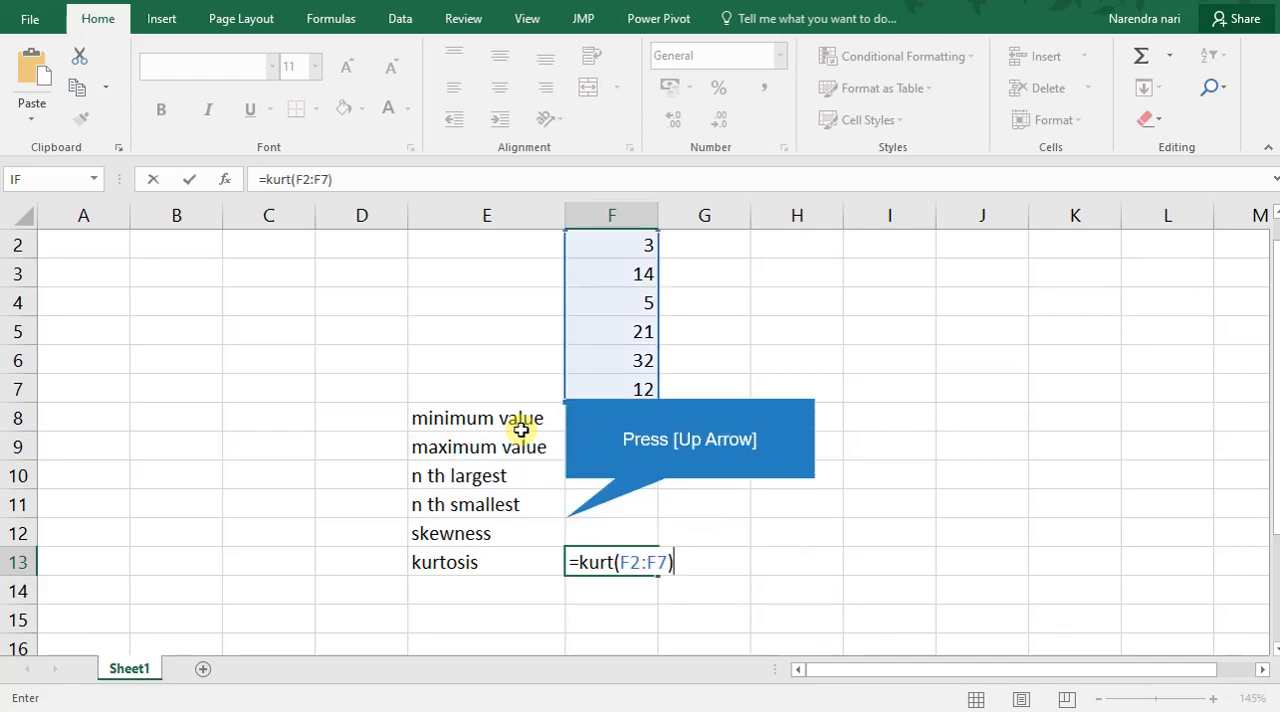
key(Up)
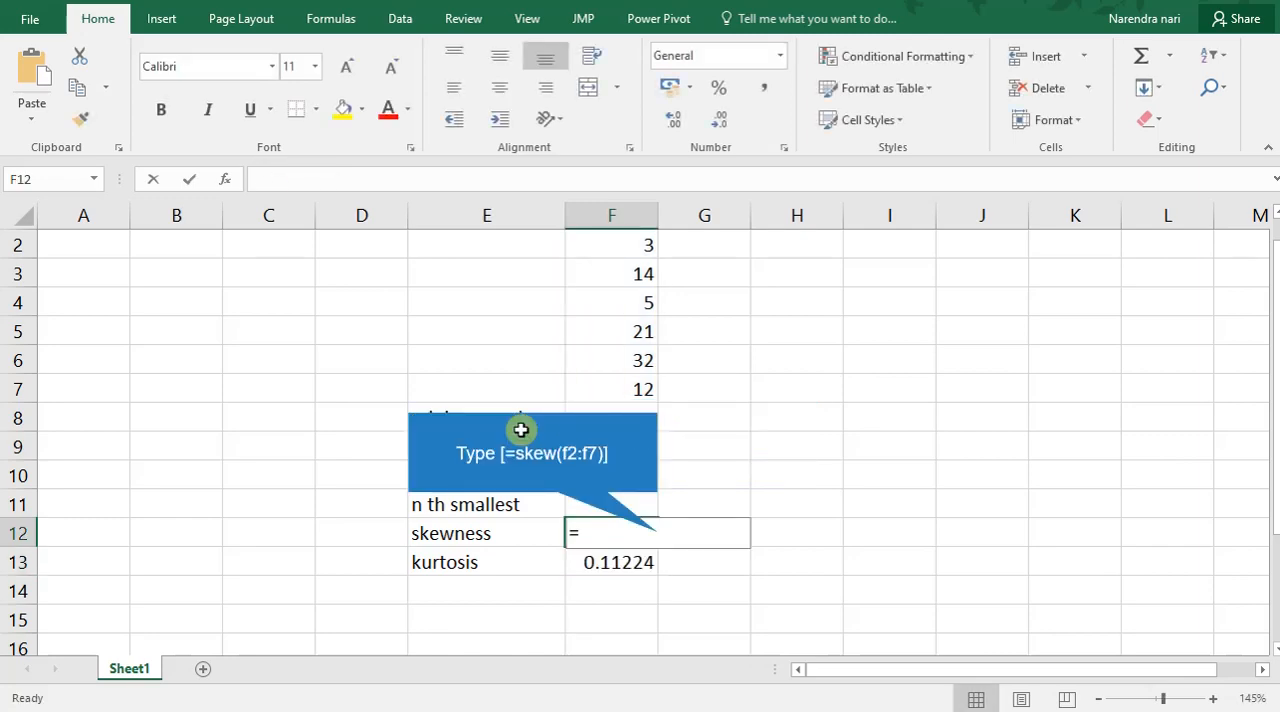
Calculate the skewness of the data in F12 with the formula =skew(F2:F7).
text(=skew(f2:f7))
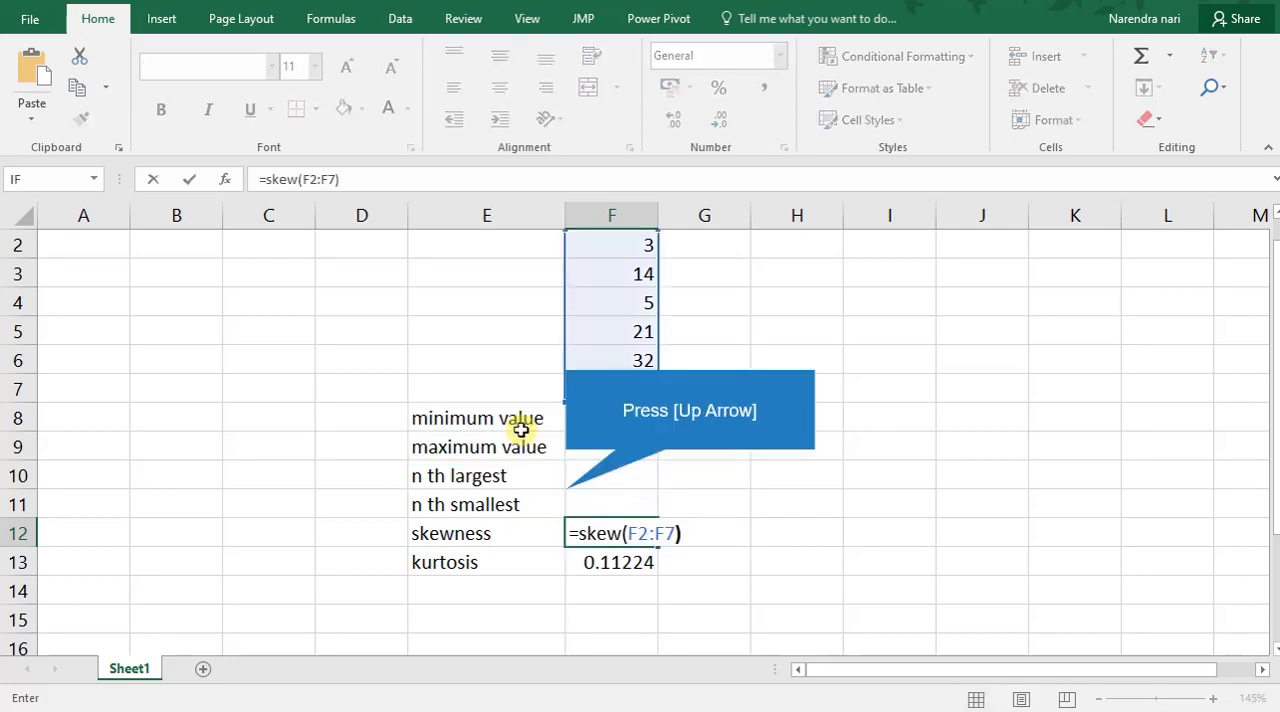
key(Up)
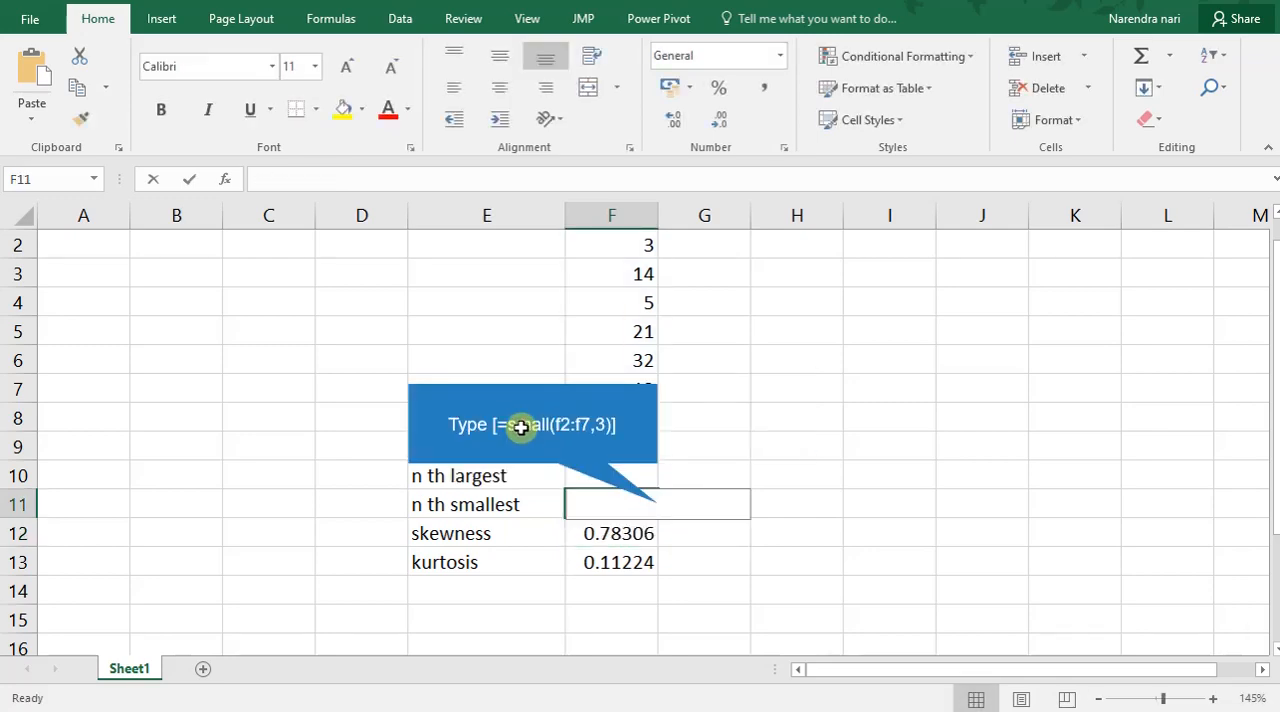
Find the third smallest value of the data in F11 with the formula =small(F2:F7,3).
text(=s)
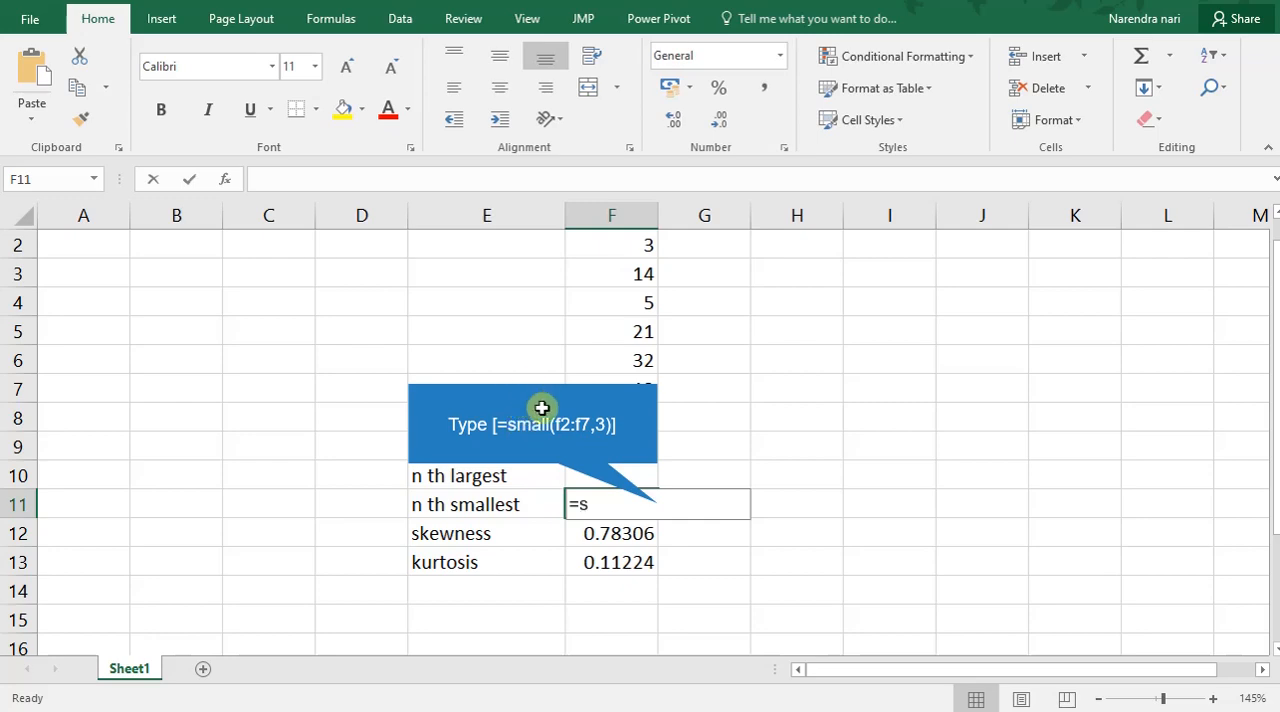
text(m)
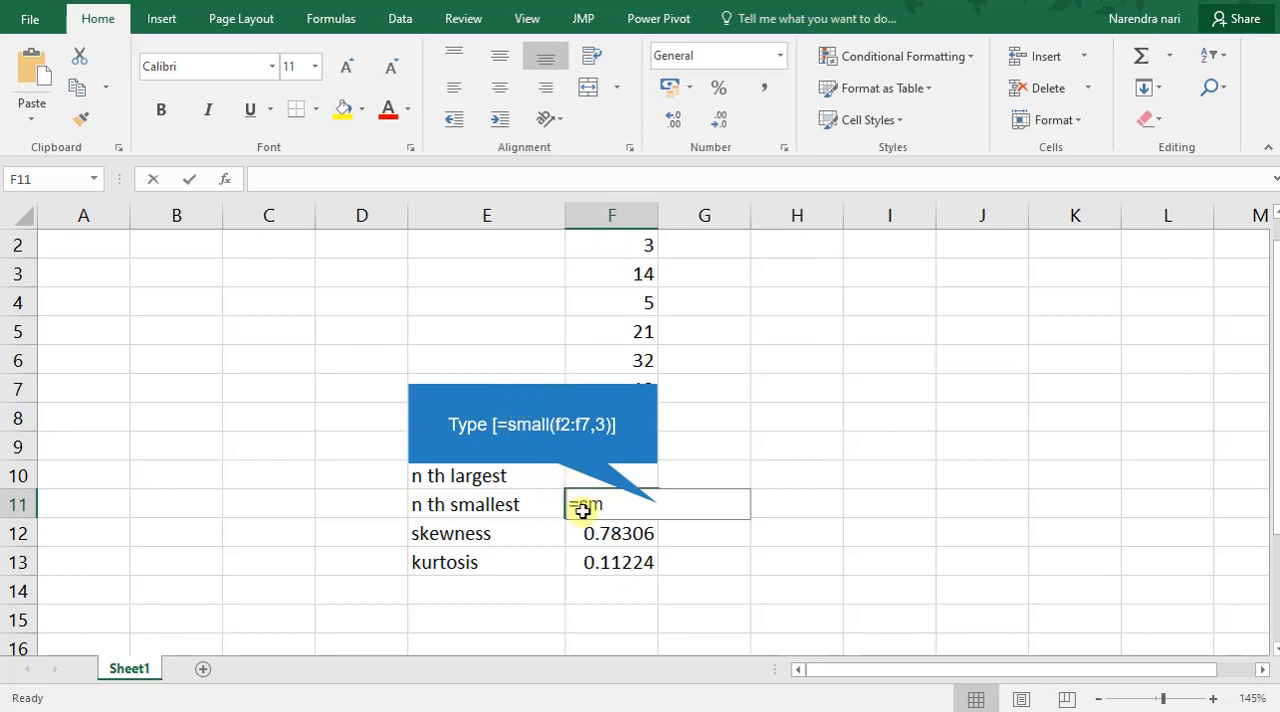
text(all(f2:f)
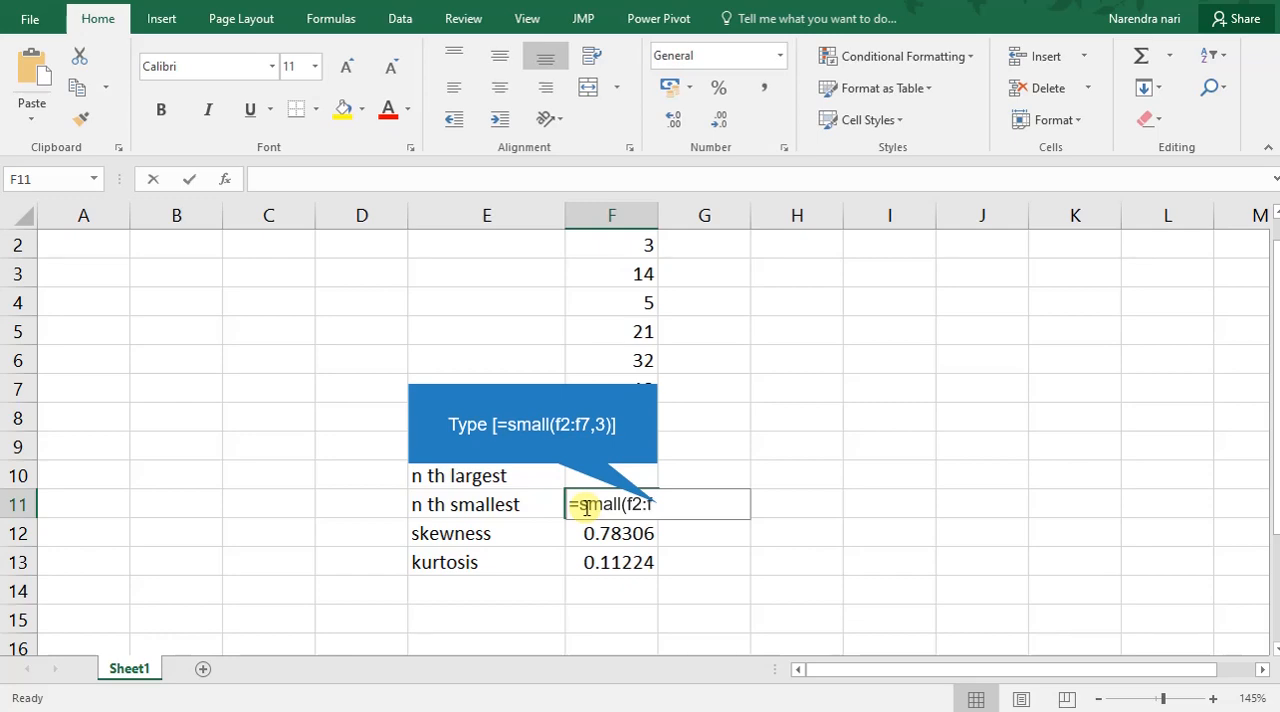
text(7,3))
key(Return)
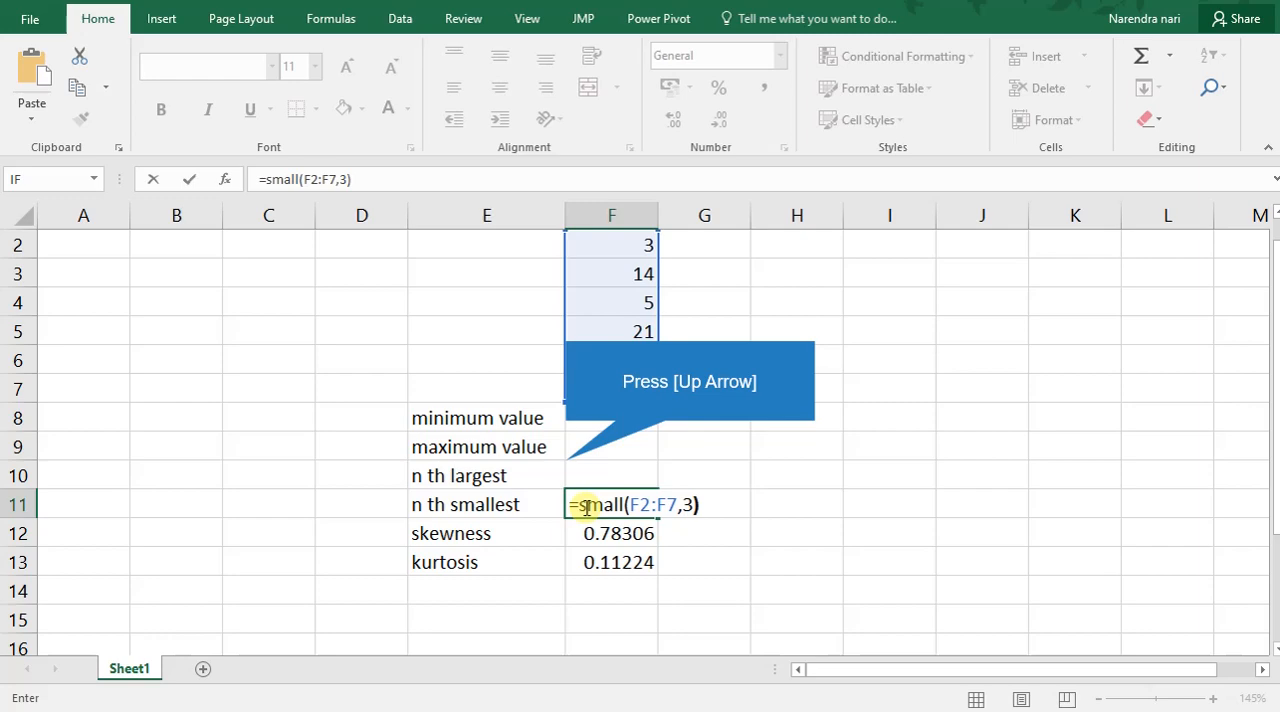
key(Up)
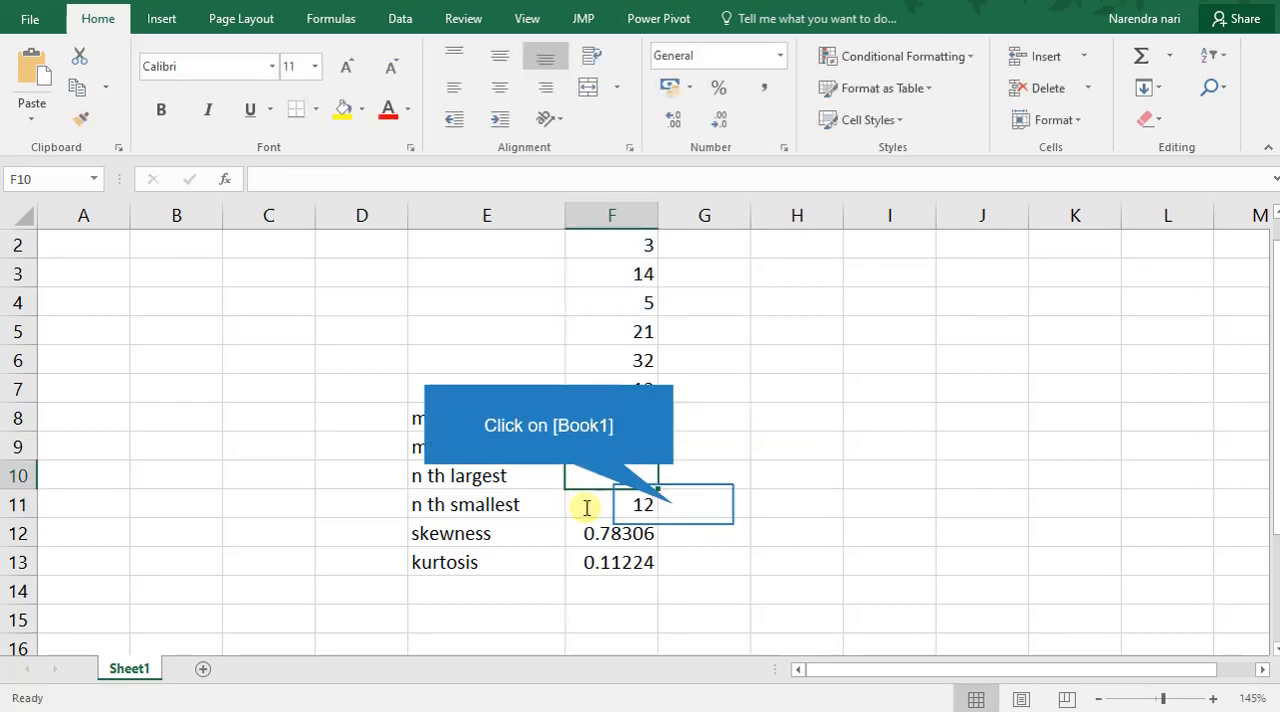
Find the second smallest value of the data in G11 with the formula =small(F2:F7,2).
click(673, 504)
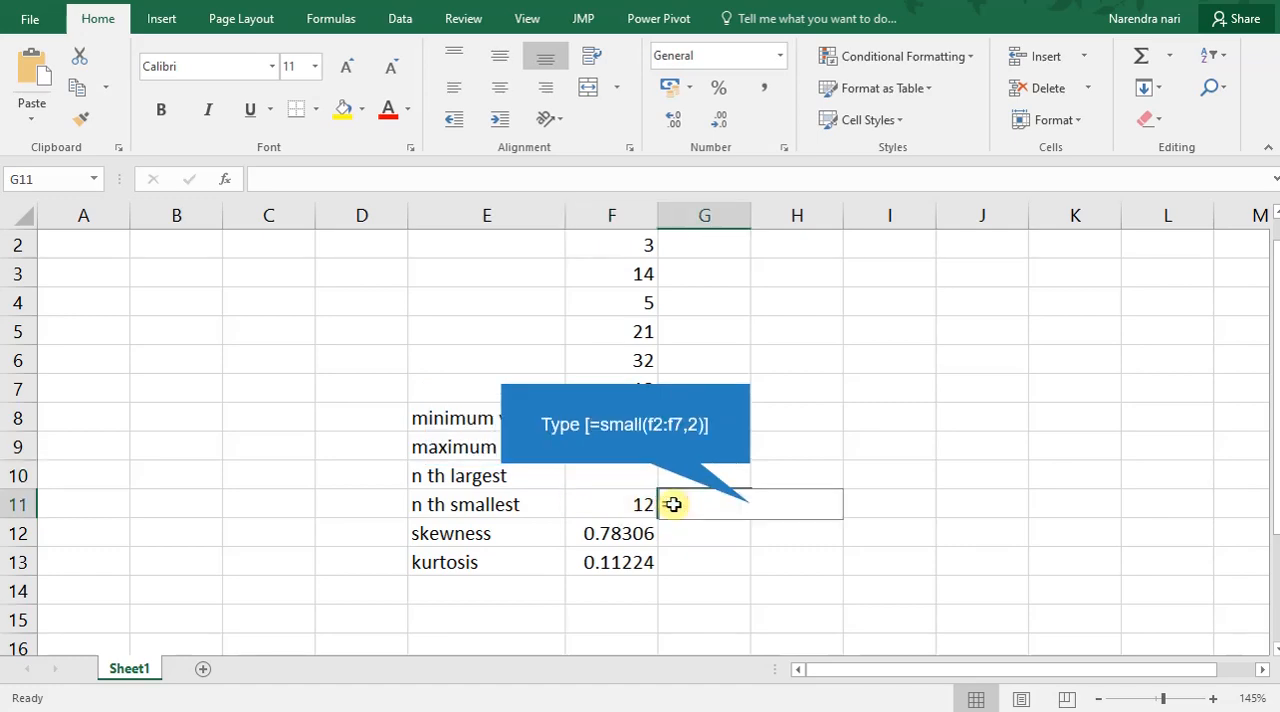
text(=small(f2:f7)
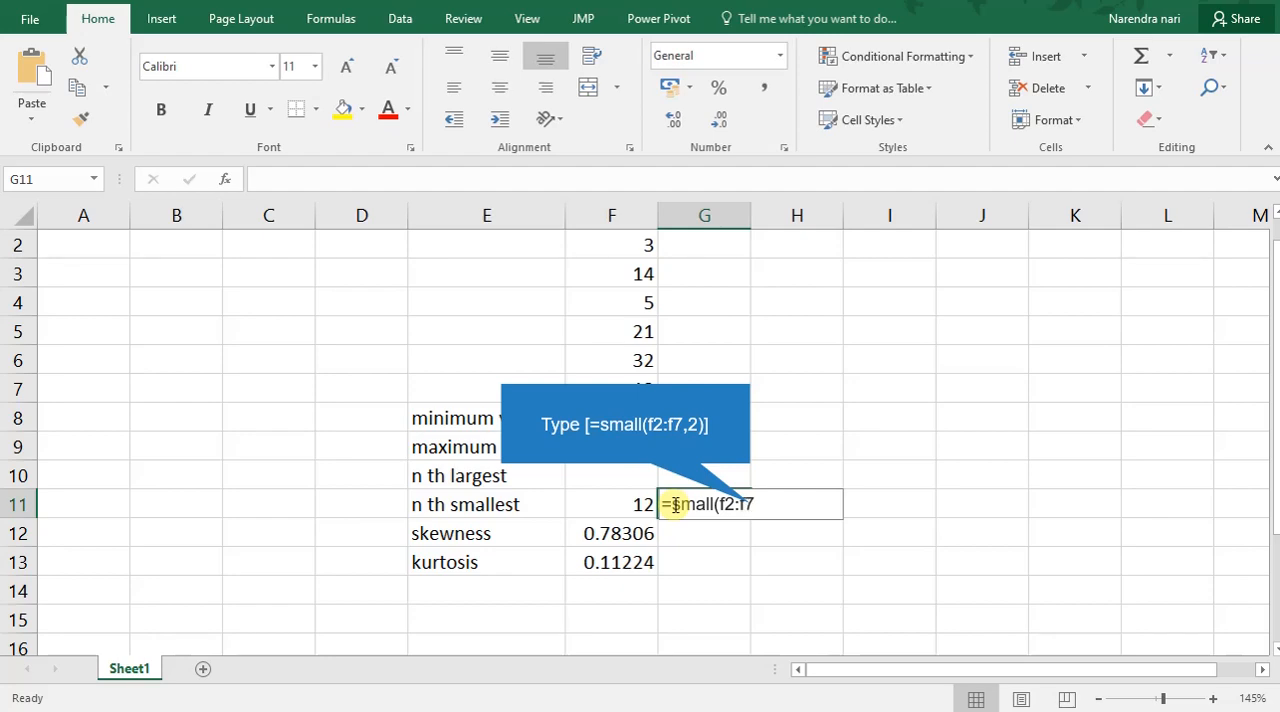
text(,2))
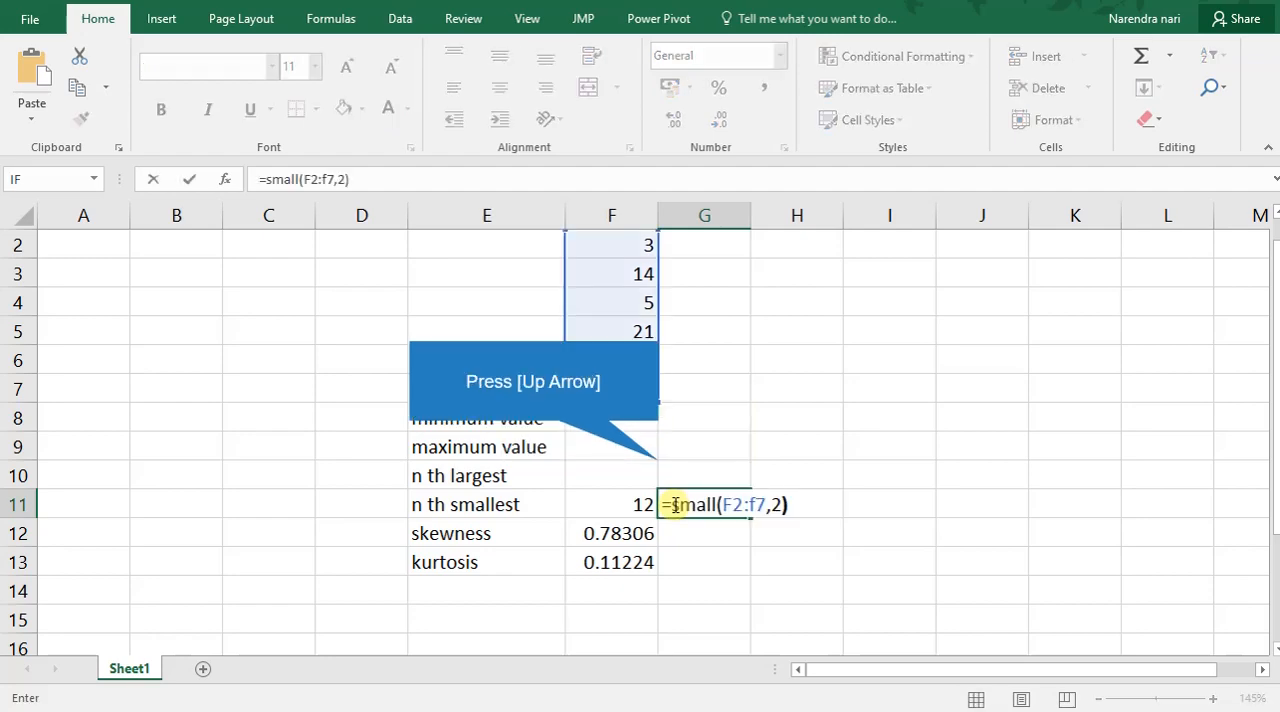
key(Up)
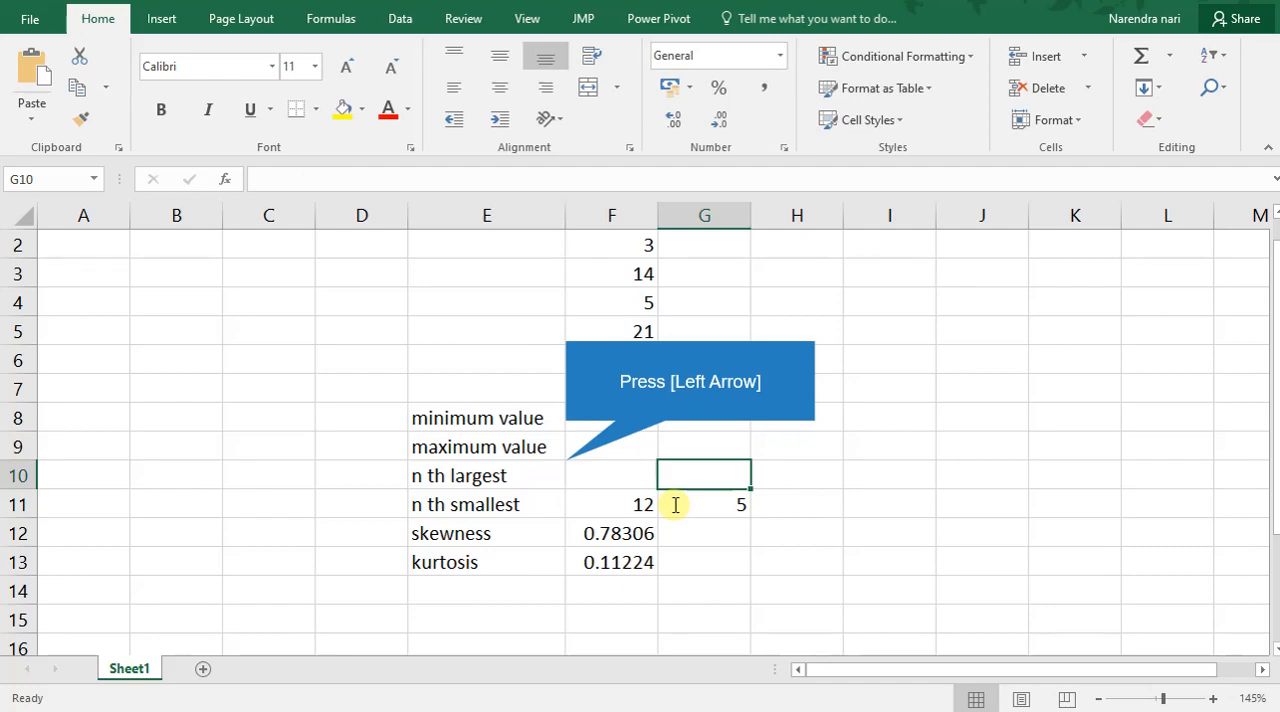
Find the fifth largest value of the data in F10 with the formula =large(F2:F7,5).
key(Left)
text(=)
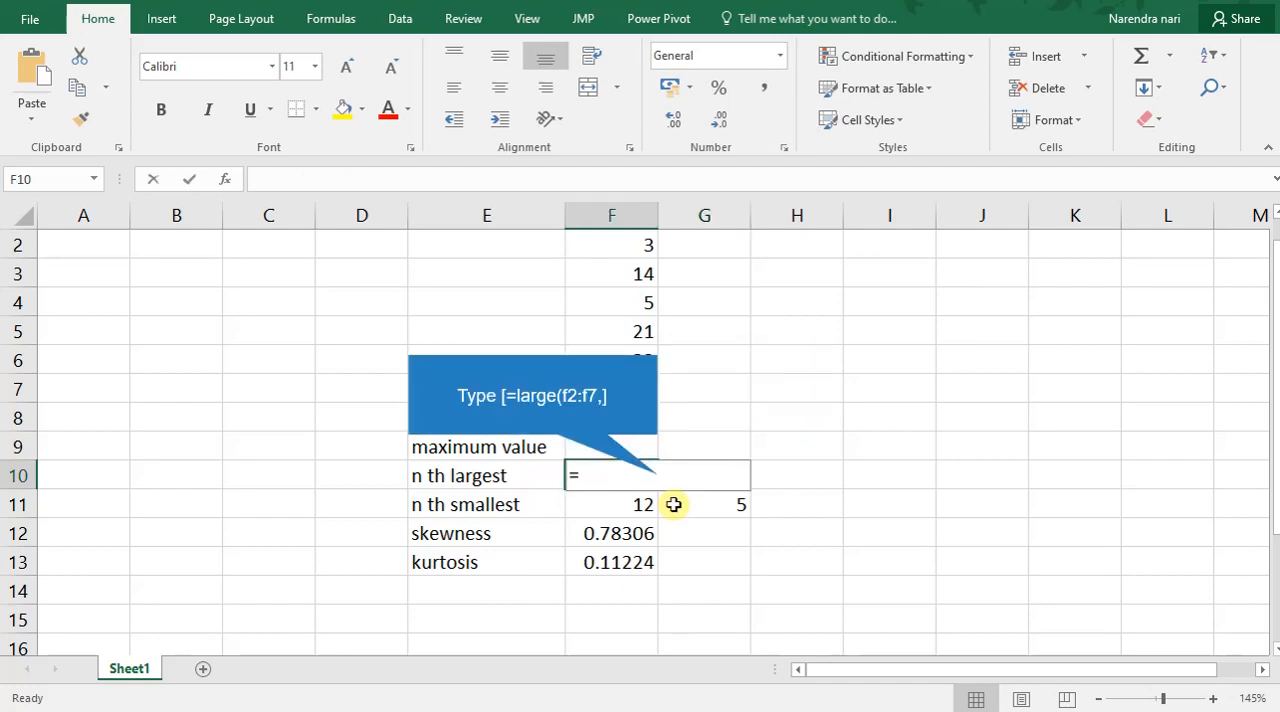
text(large(f)
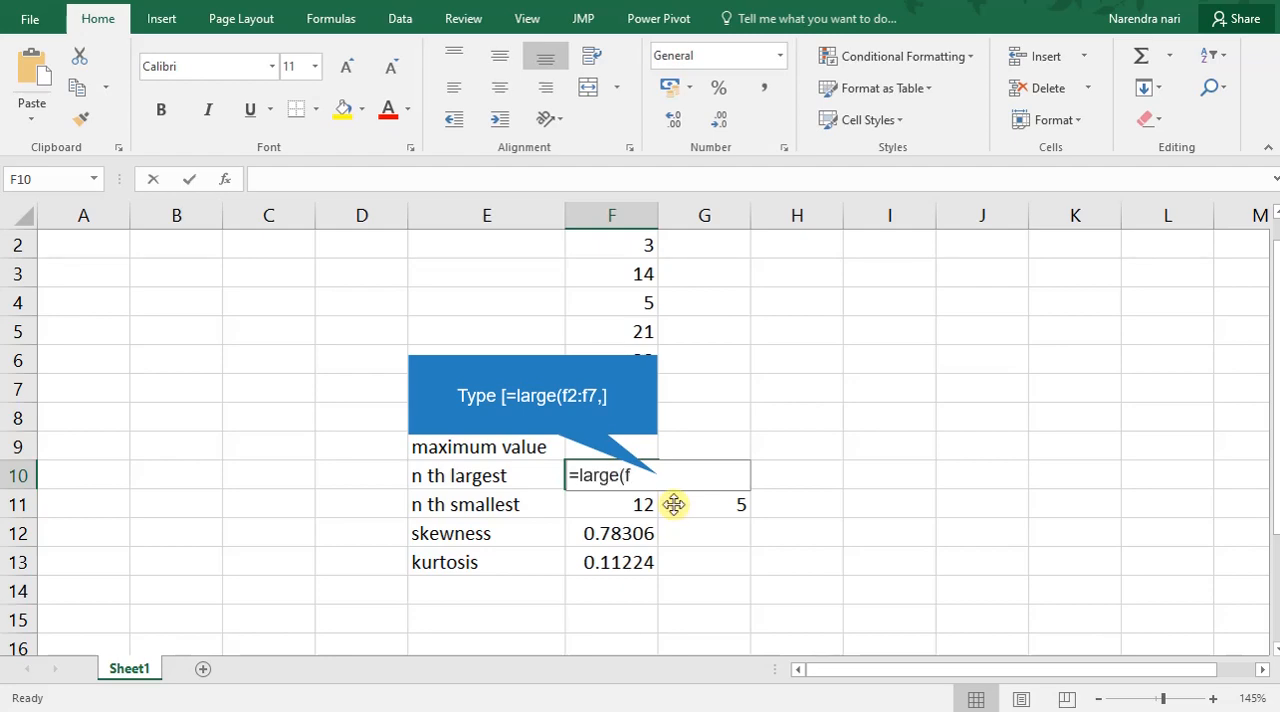
text(2:f7<)
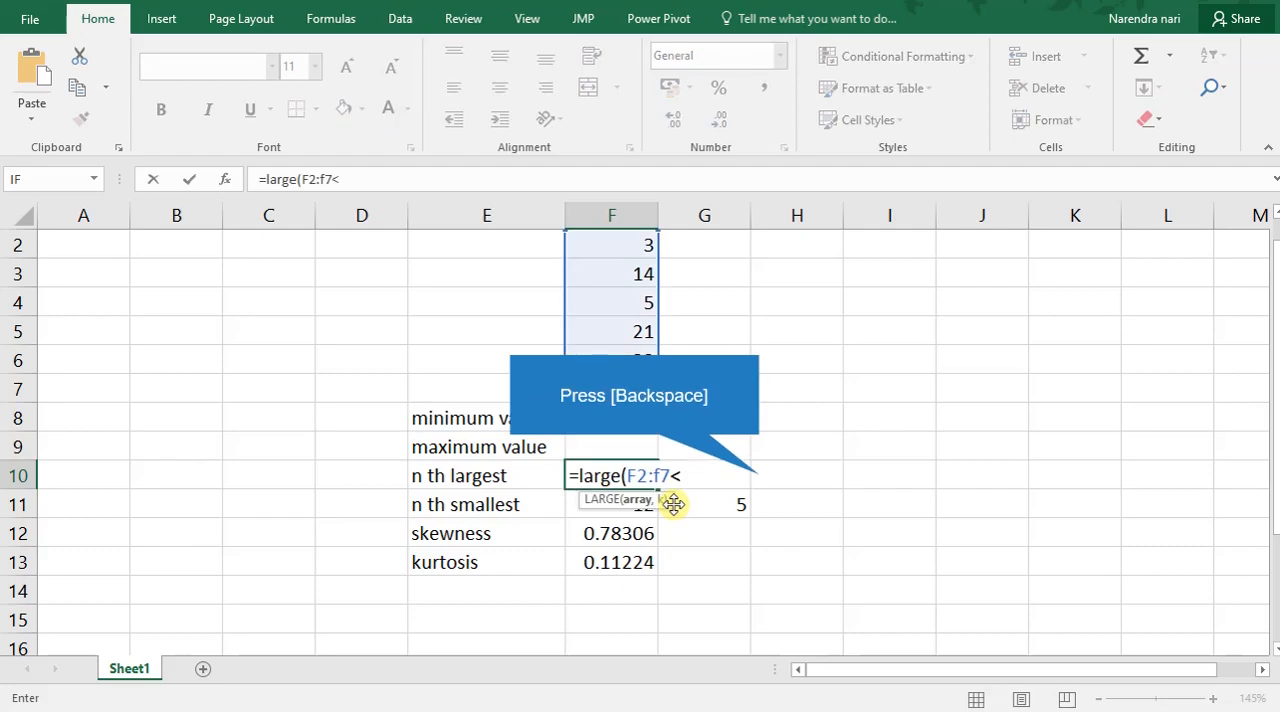
key(BackSpace)
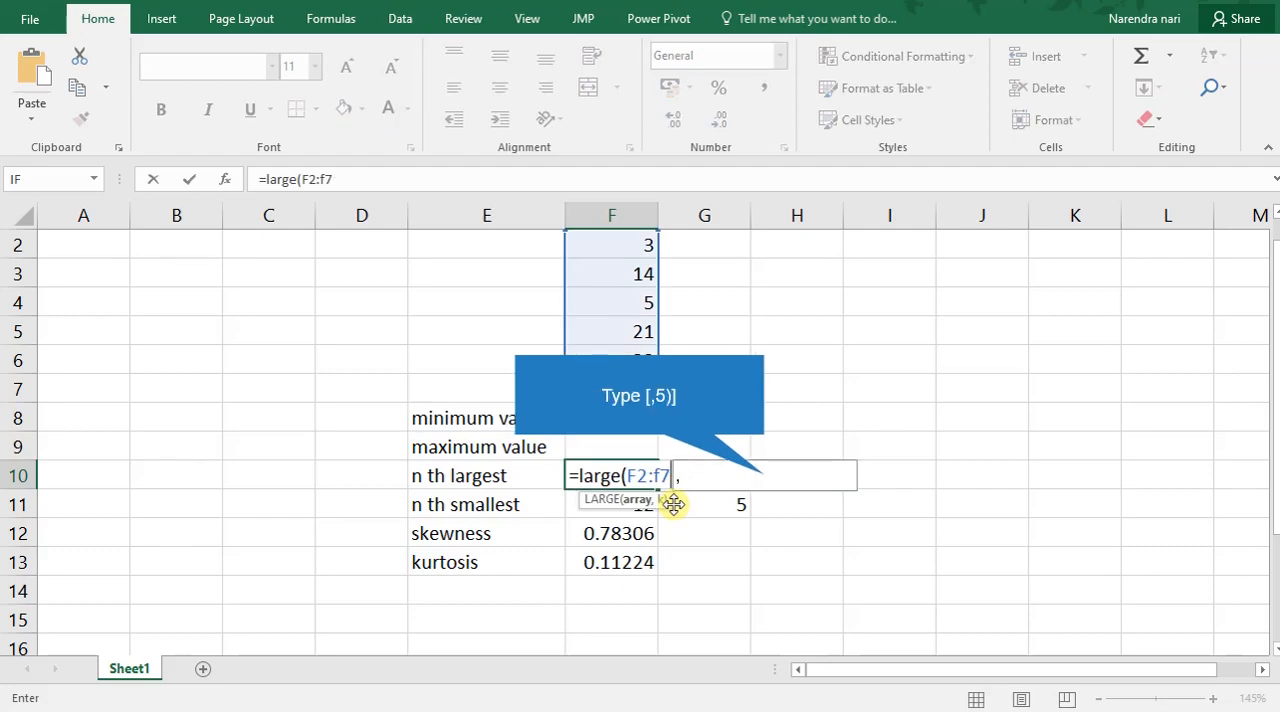
text(,5))
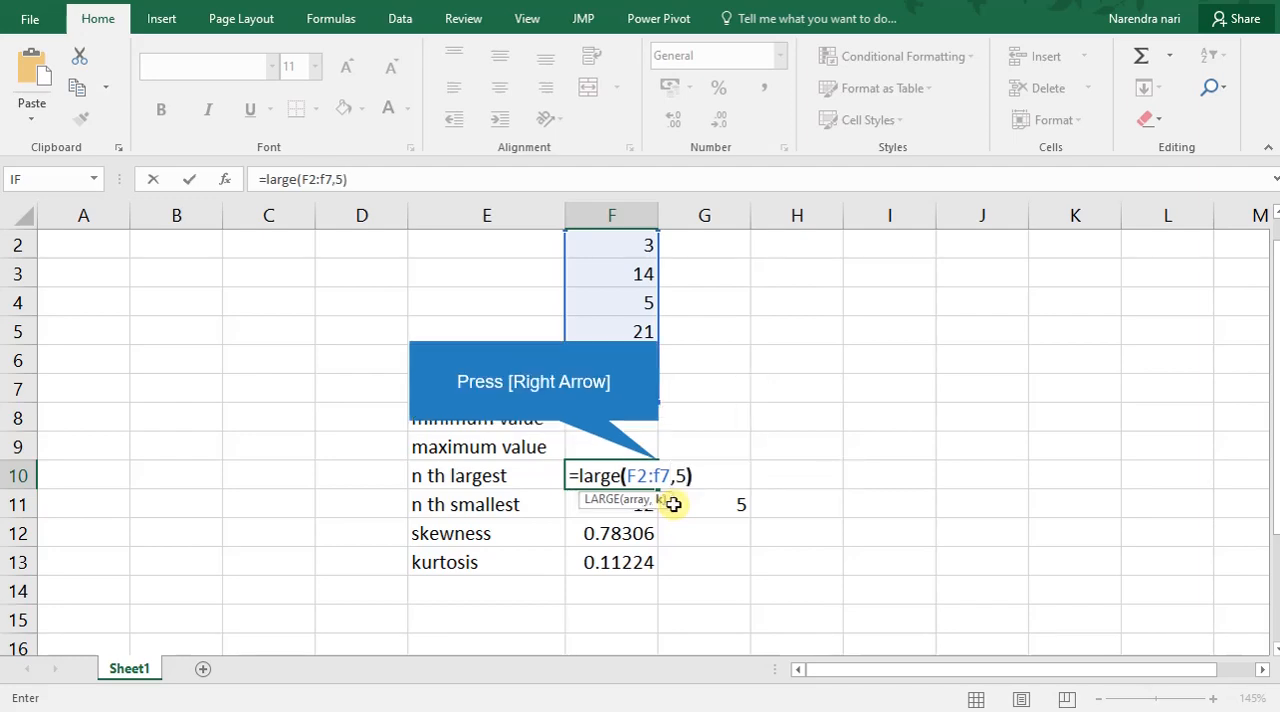
key(Right)
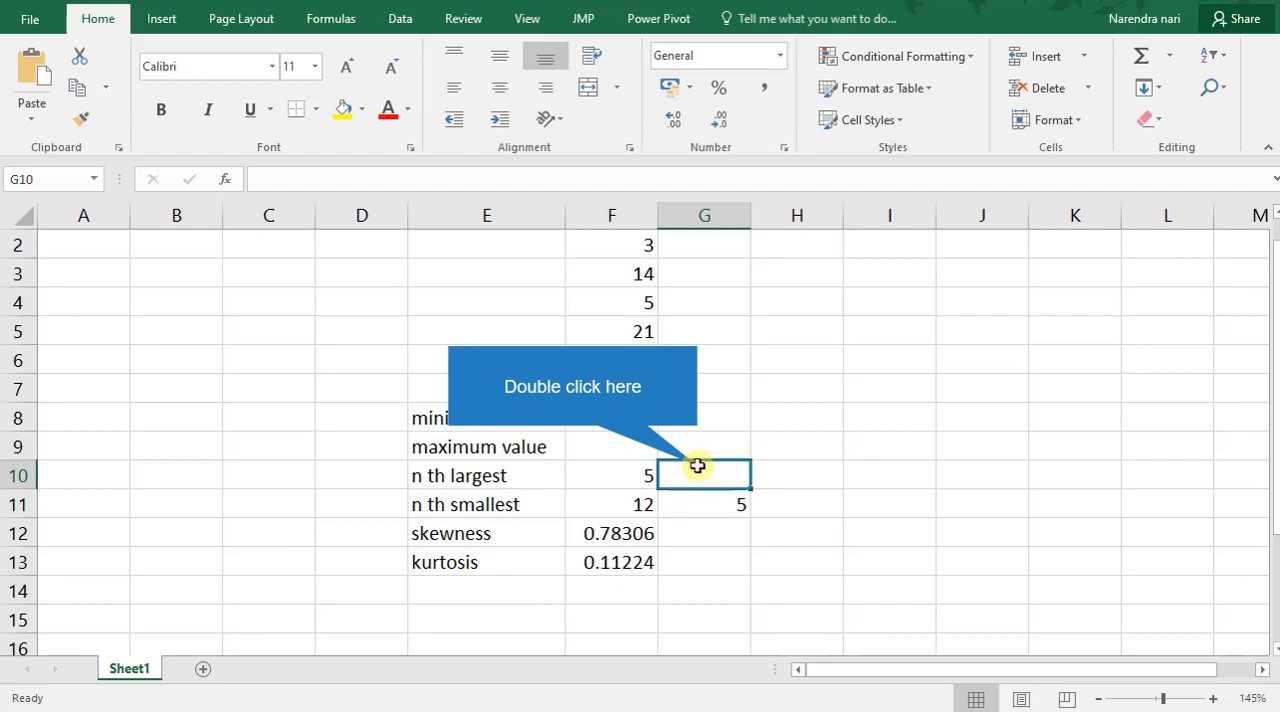
Find the largest value of the data in G10 with the formula =large(F2:F7,1).
double_click(697, 466)
text(=)
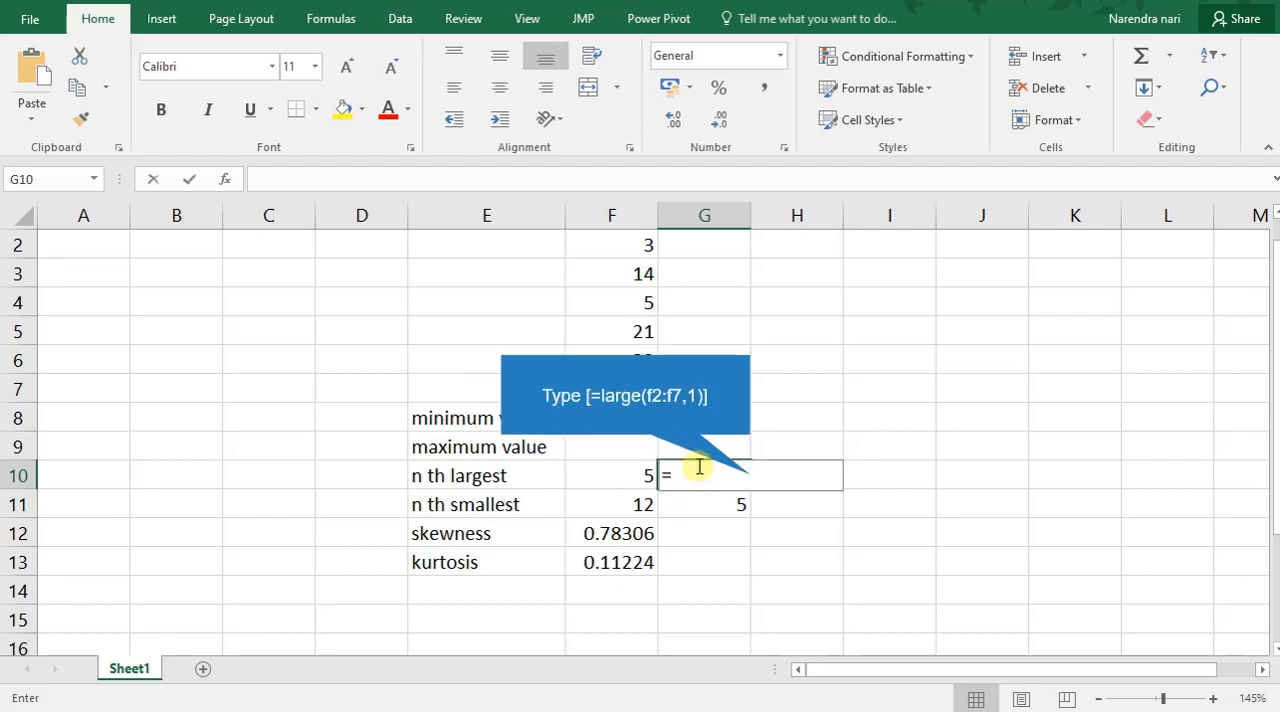
text(large(f2:f)
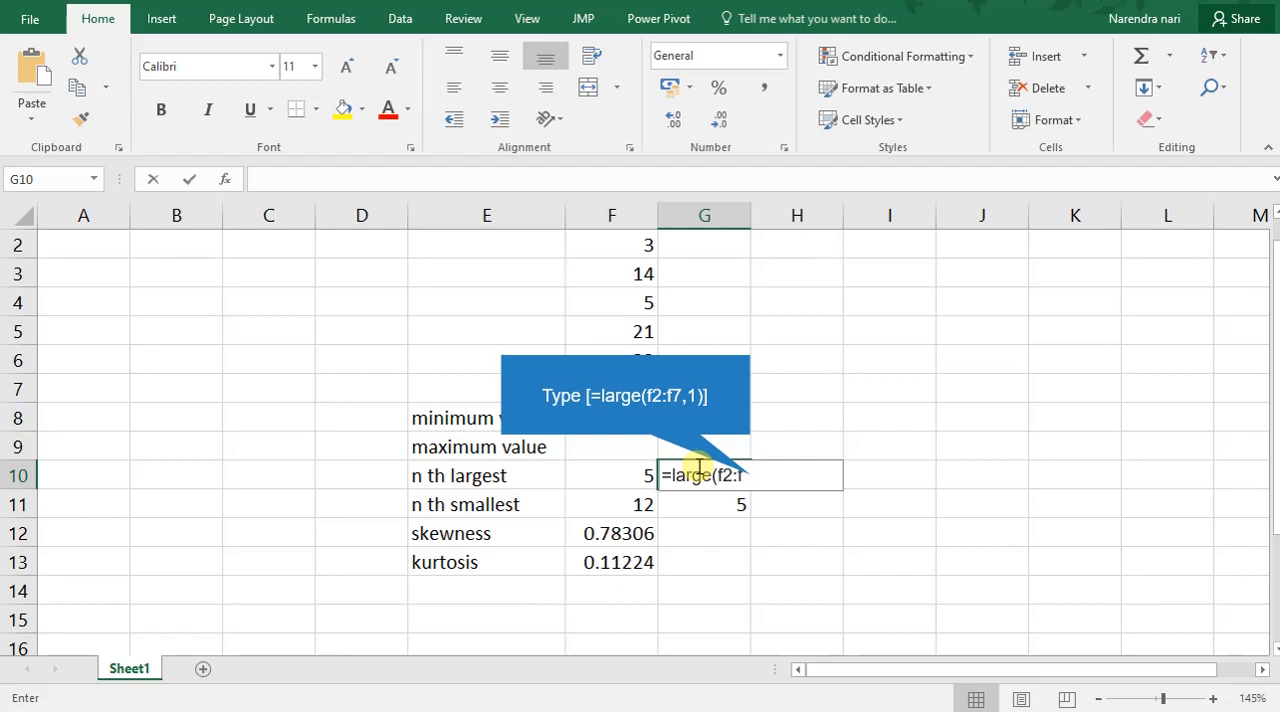
text(7,1))
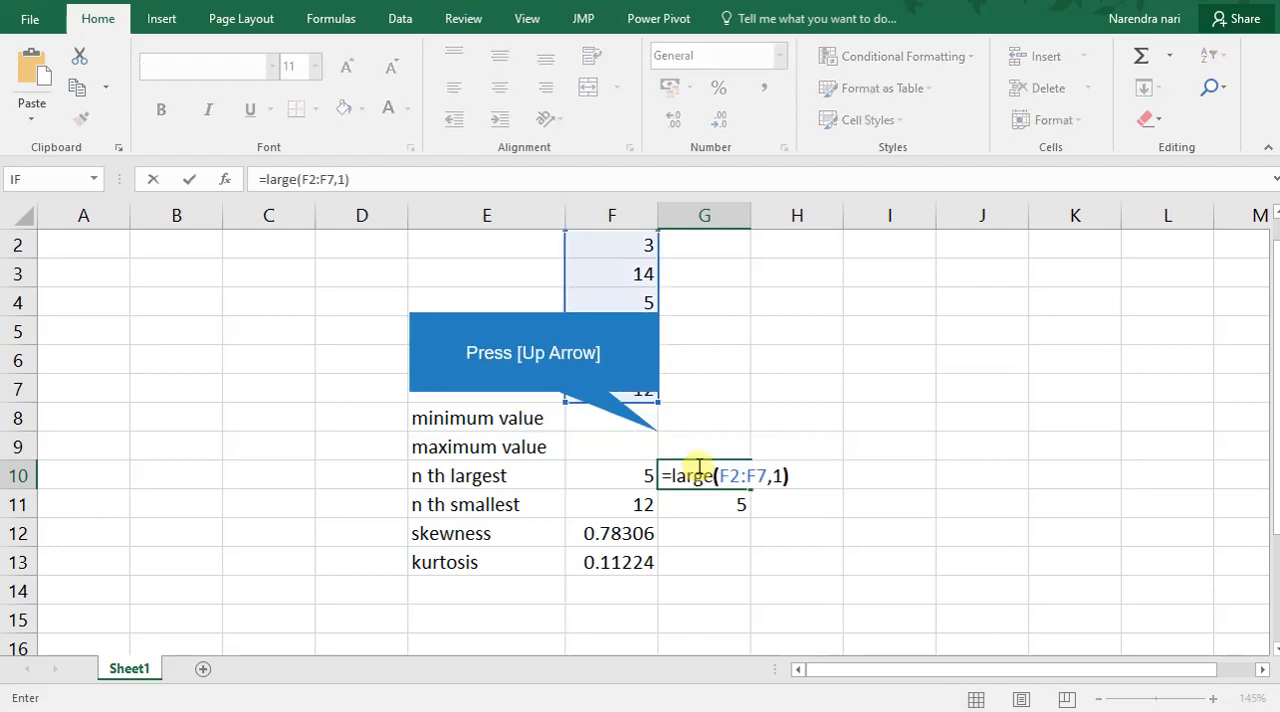
key(Up)
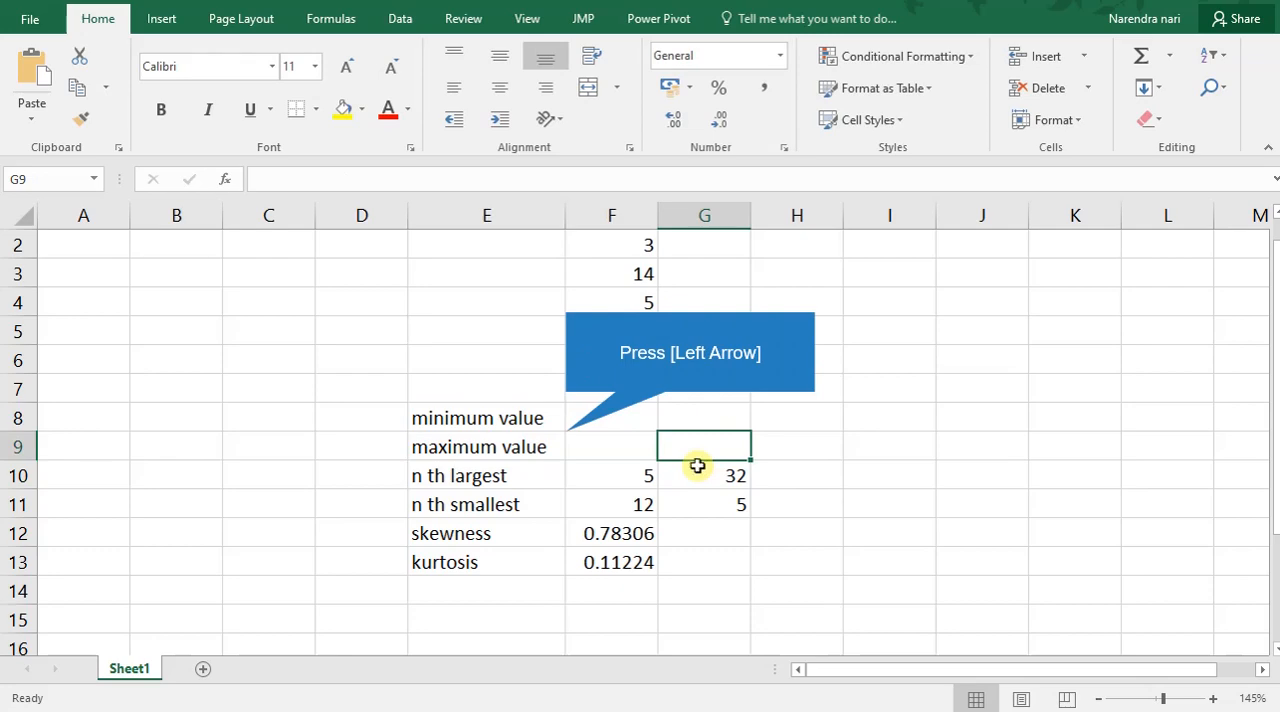
Enter min(F2:f7 in cell F9, beside the maximum value label.
key(Left)
text(mi)
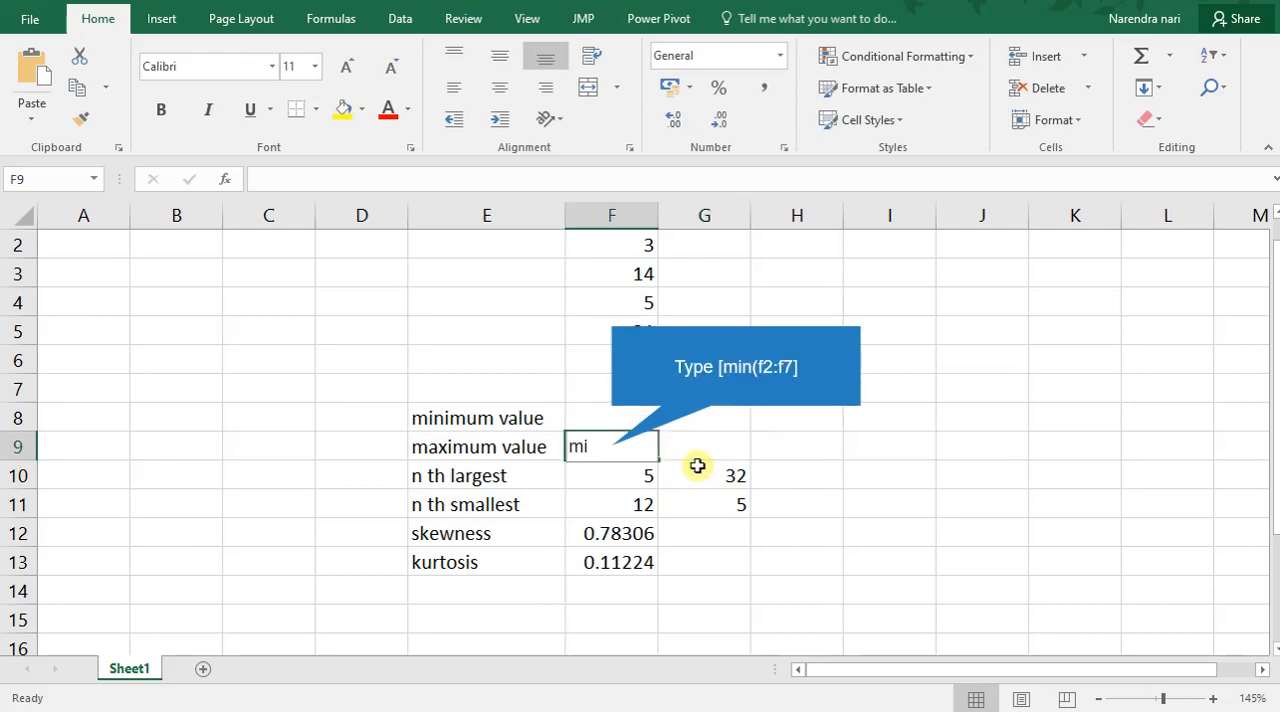
text(n(f2:f7)
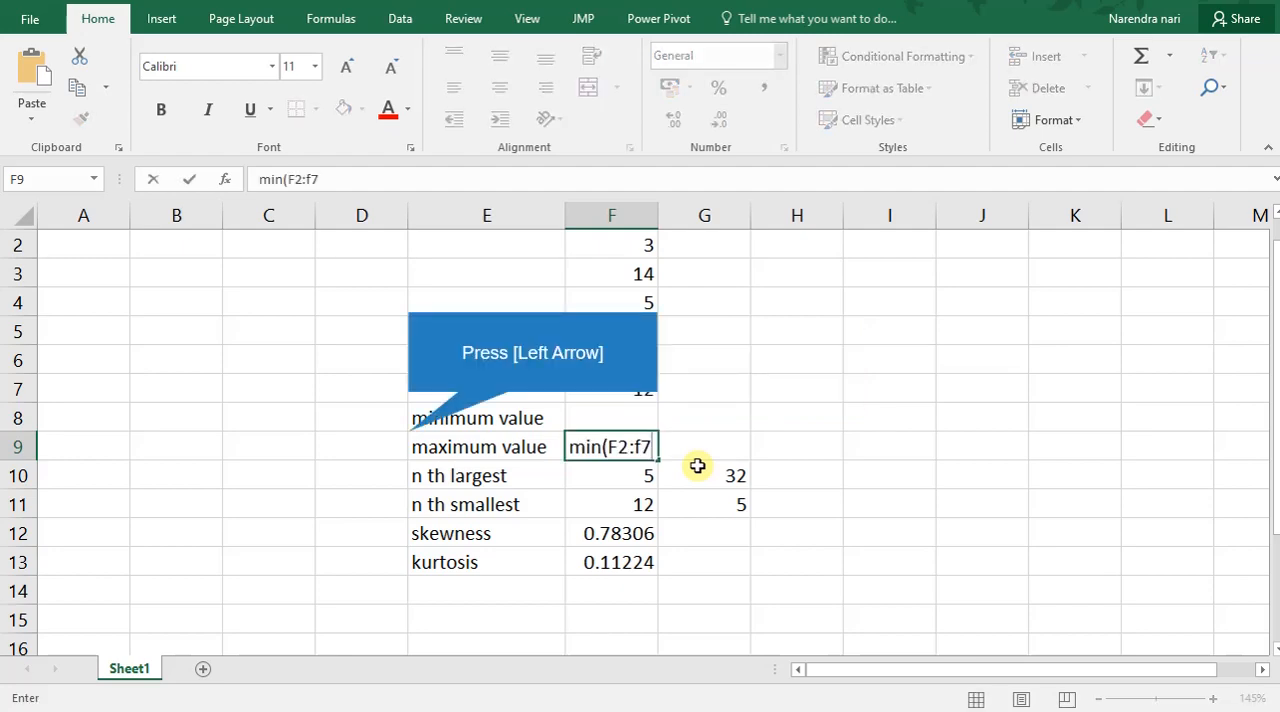
key(Left)
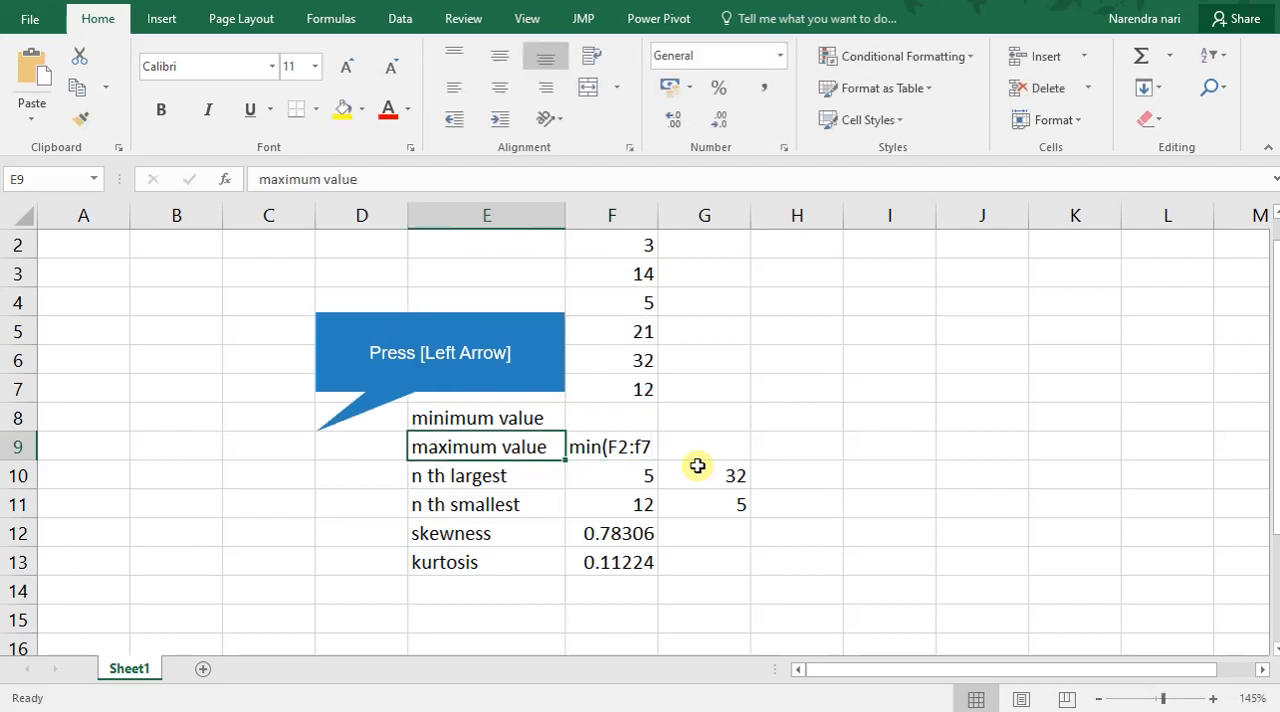
key(Left)
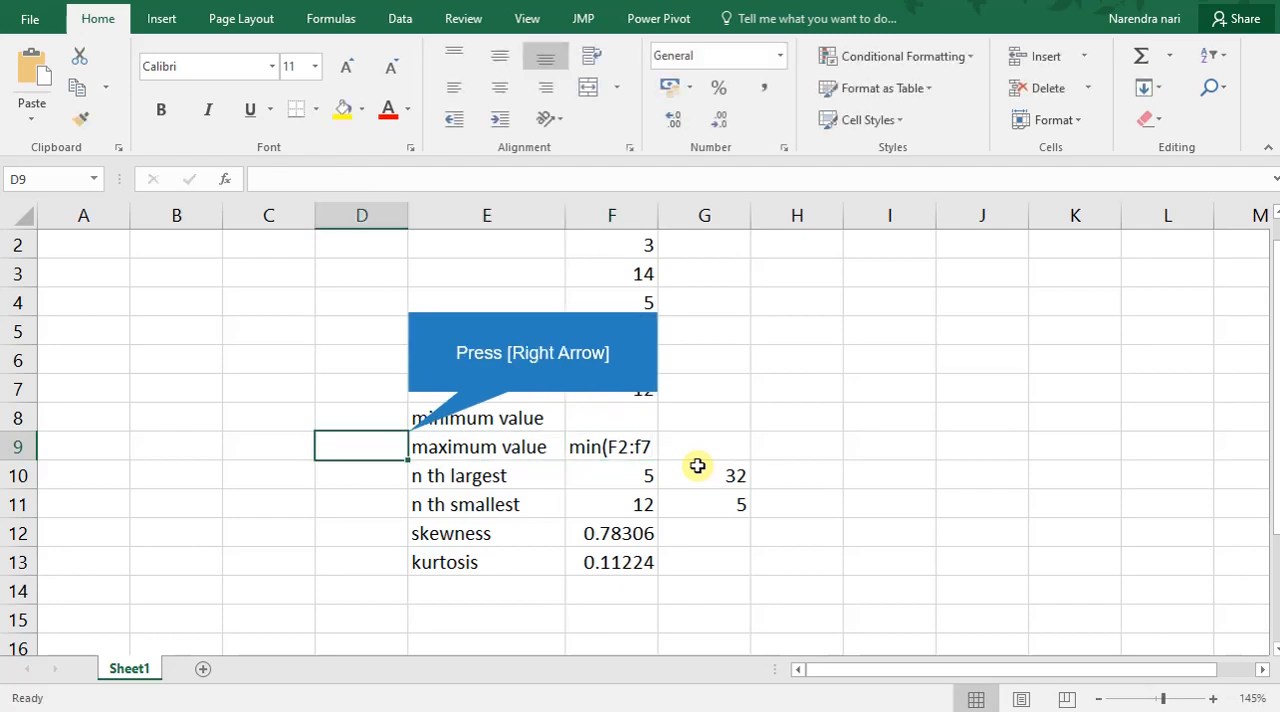
Replace the text in cell F9, beside the maximum value label, with the formula =min(f2:f7).
key(Right)
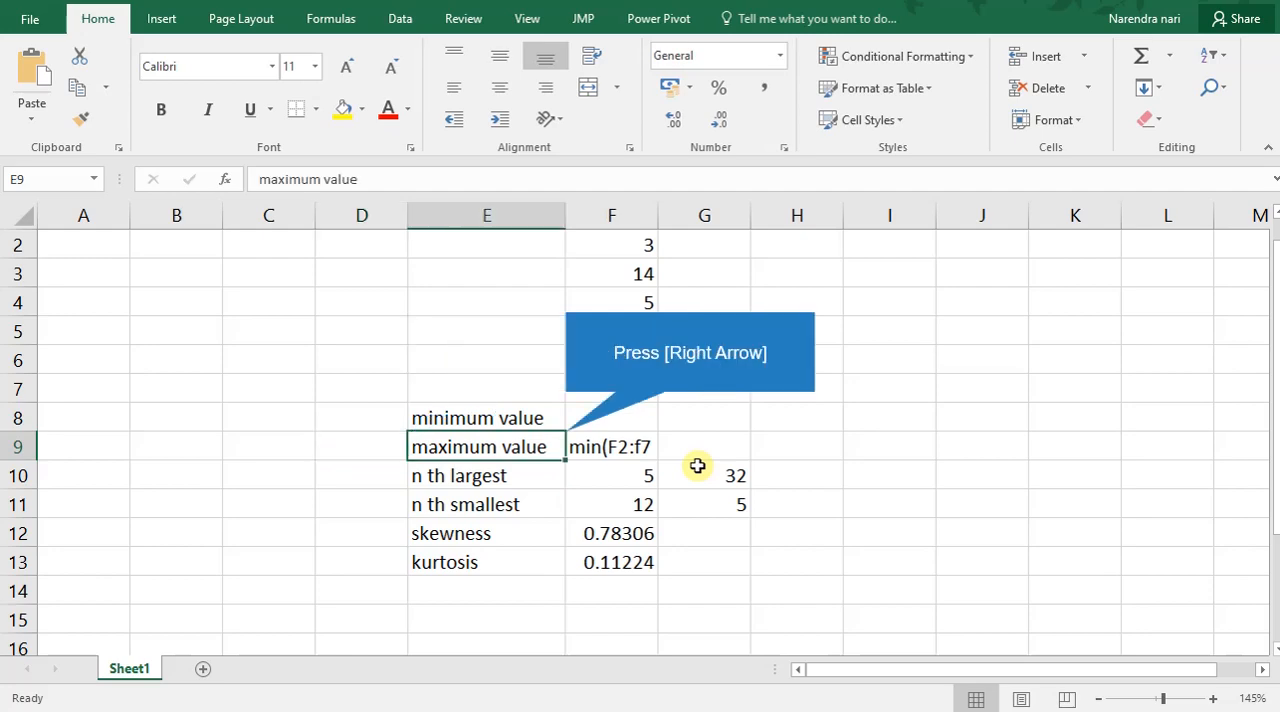
key(Right)
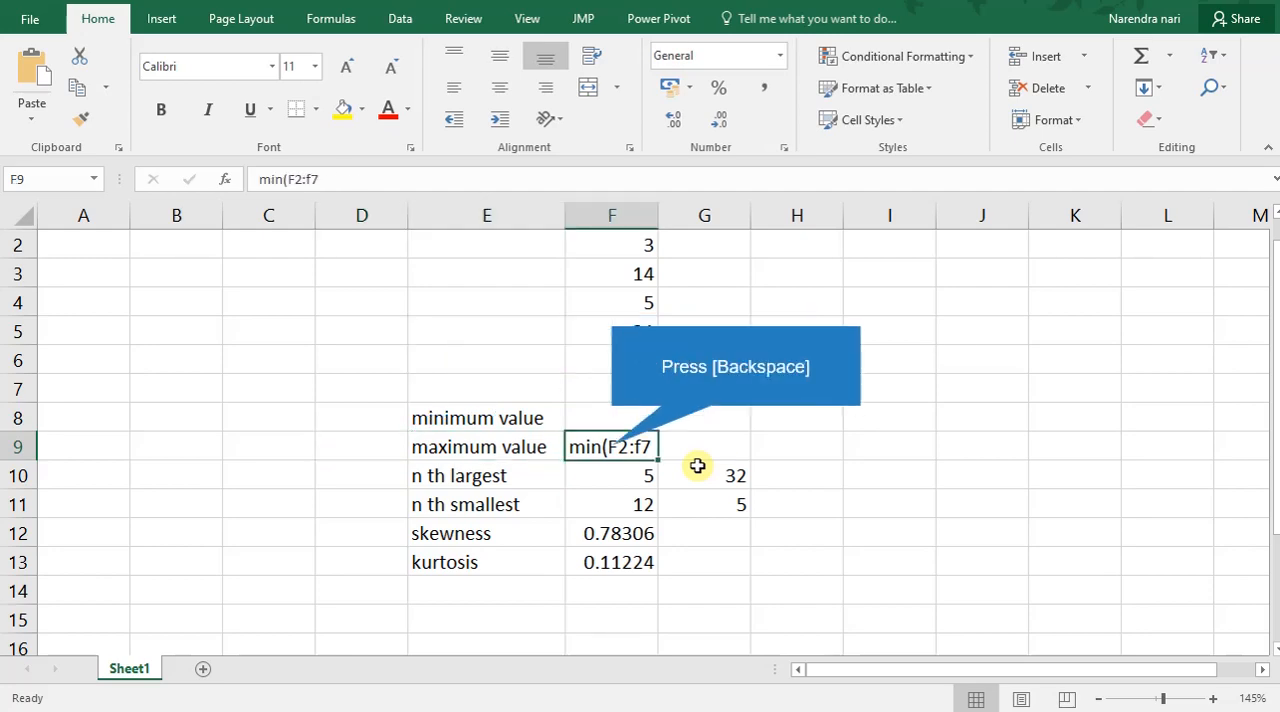
key(BackSpace)
text(=mi)
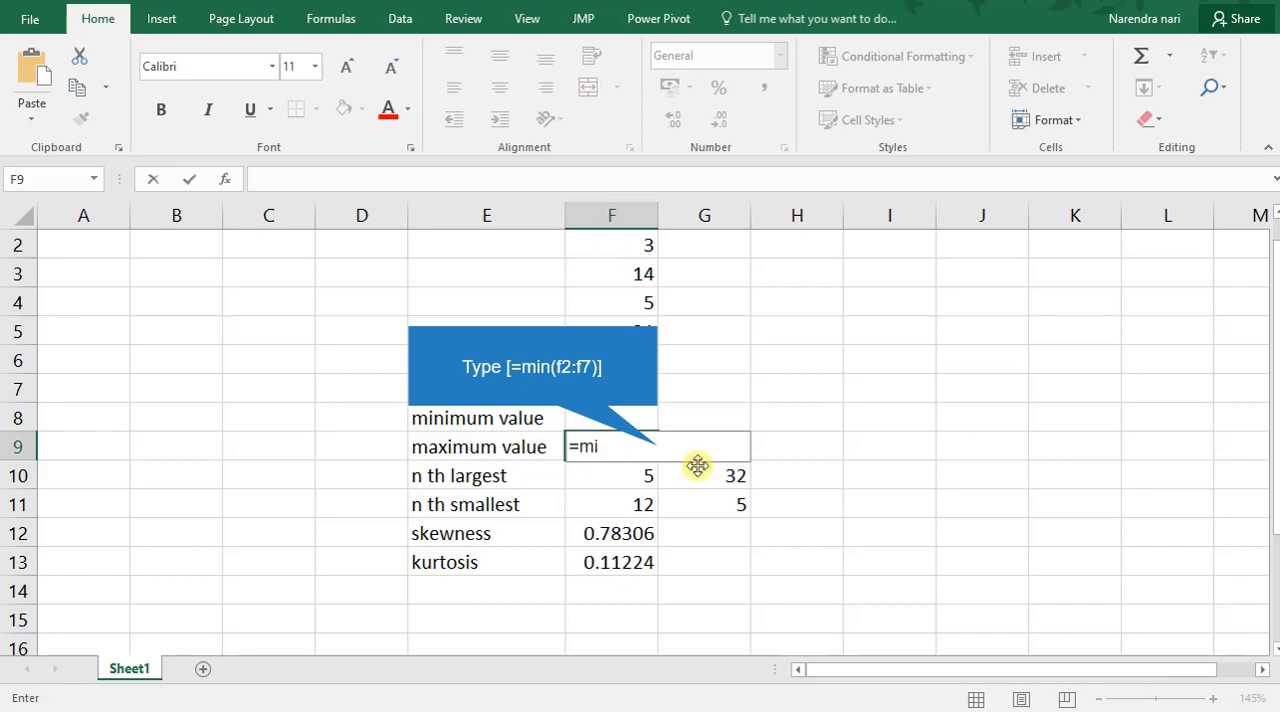
text(n(f2:f7))
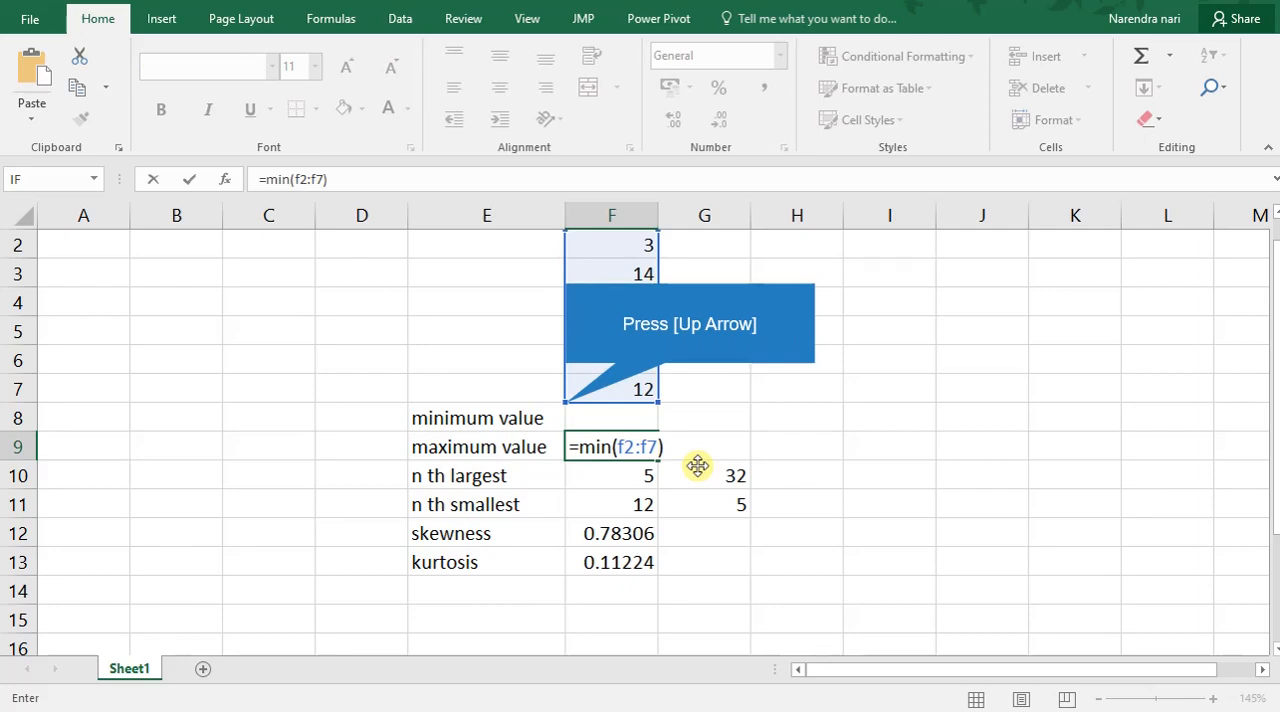
key(Up)
Overwrite cell F9 with the formula =max(f2:F7) to compute the maximum of the data.
text(=)
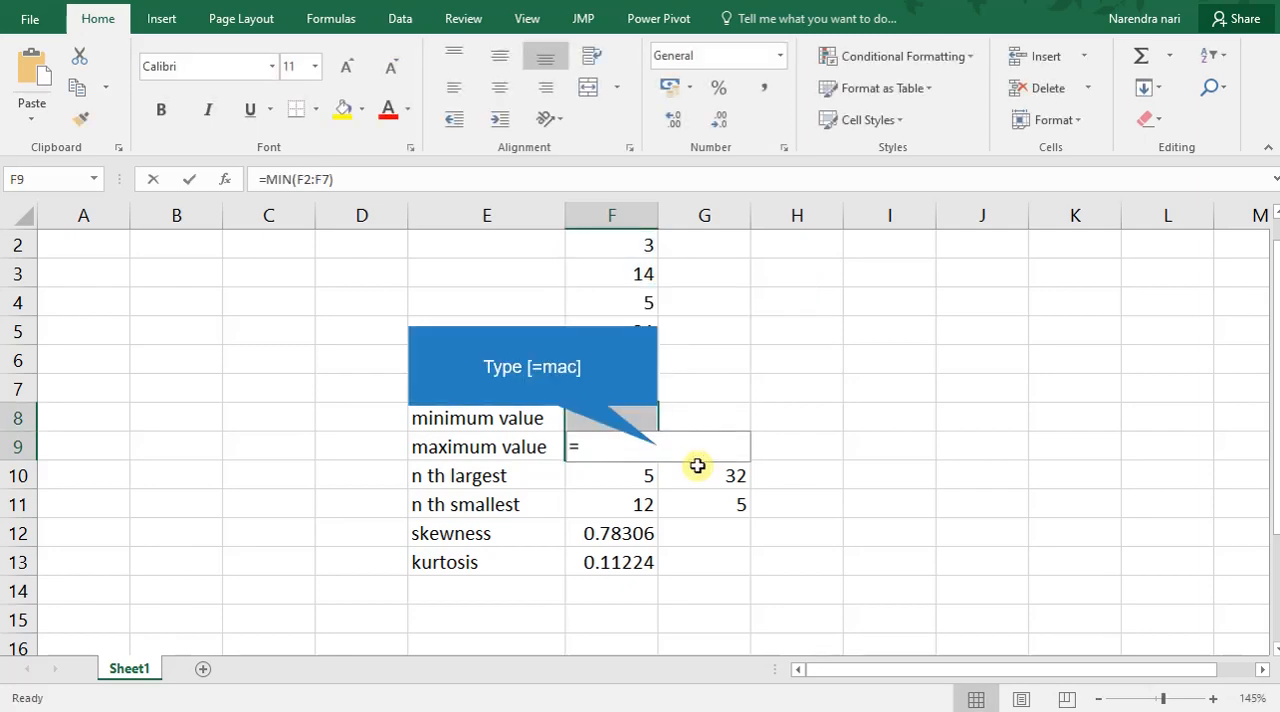
text(mac)
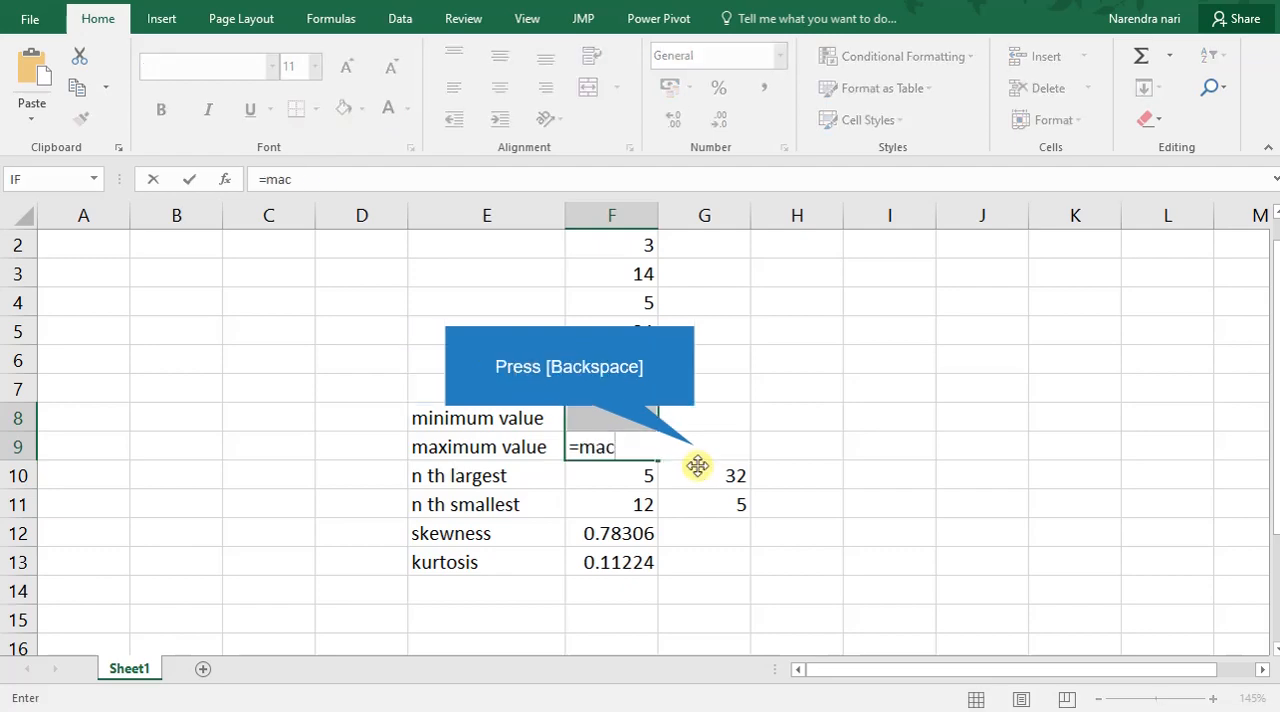
key(BackSpace)
text(x)
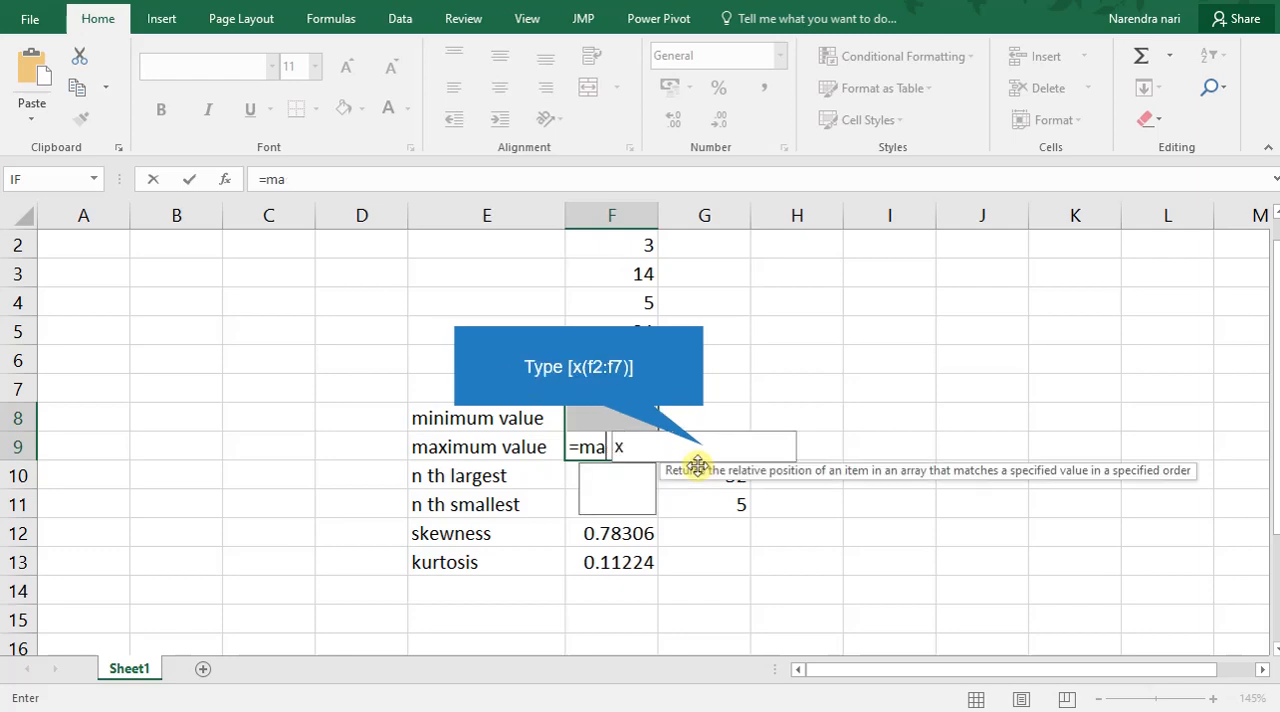
text(()
text(2:f7))
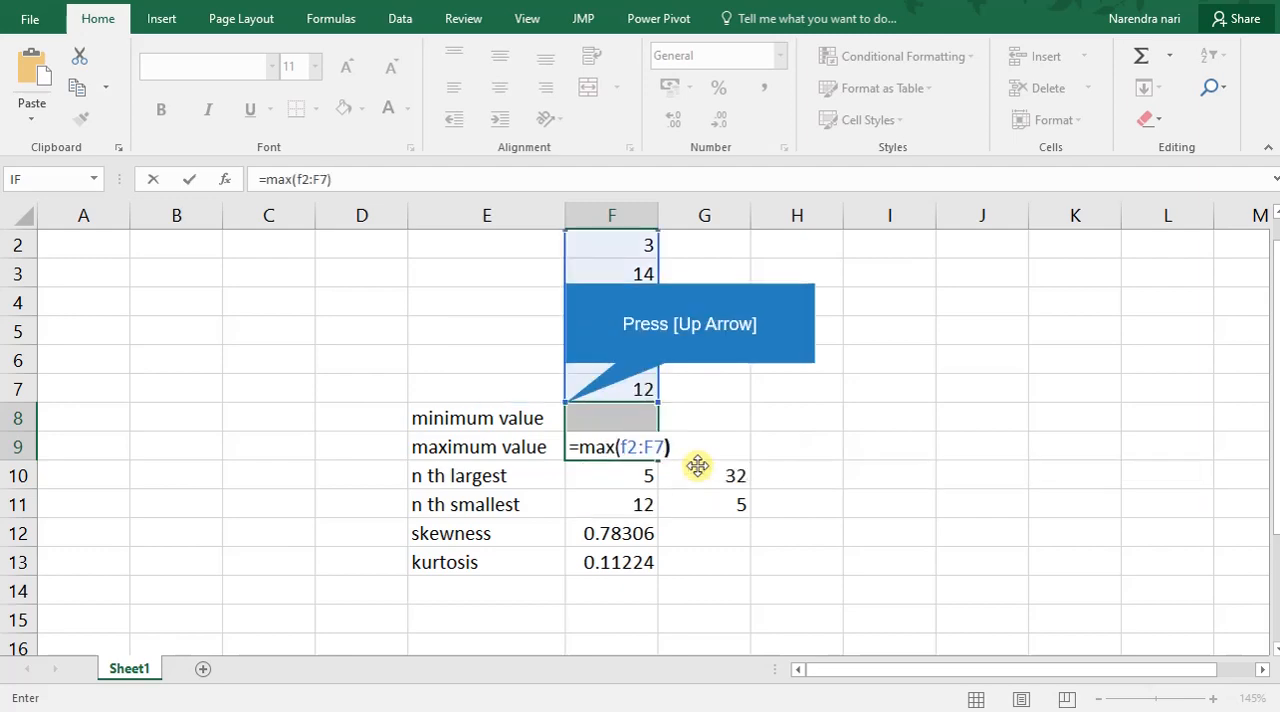